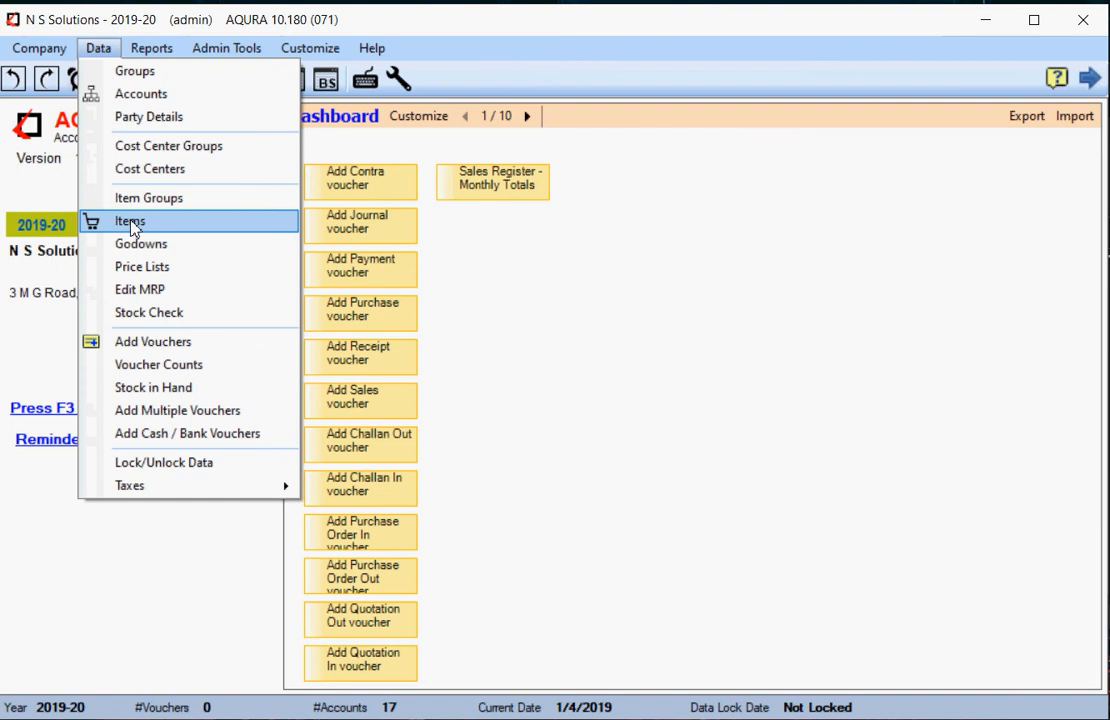
Step: Open the item list and start adding a new item
{"action": "left_click", "coordinate": [133, 224]}
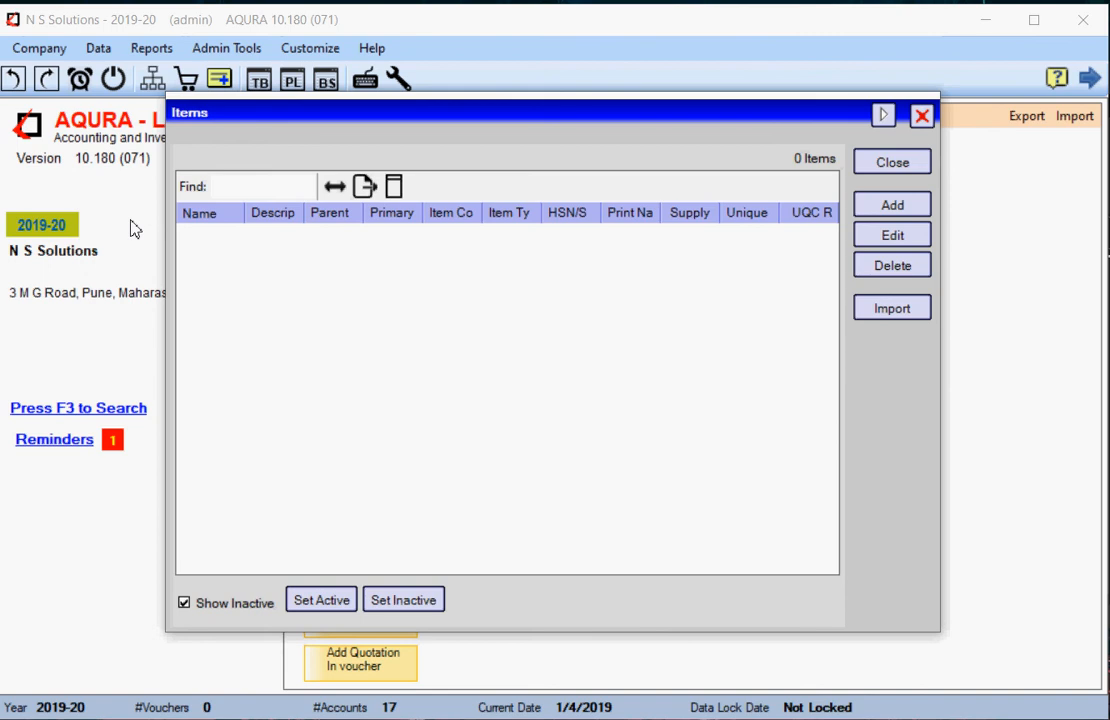
{"action": "left_click", "coordinate": [888, 207]}
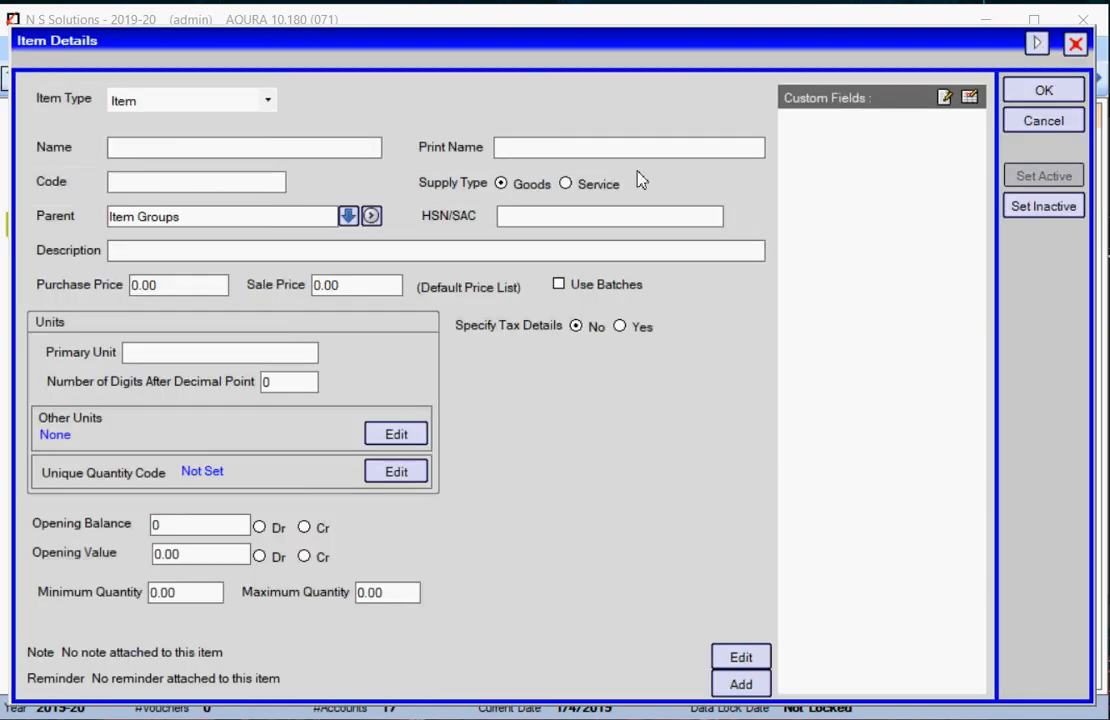
Step: Switch the new item's type to Expenses Item and back to Item
{"action": "left_click", "coordinate": [270, 103]}
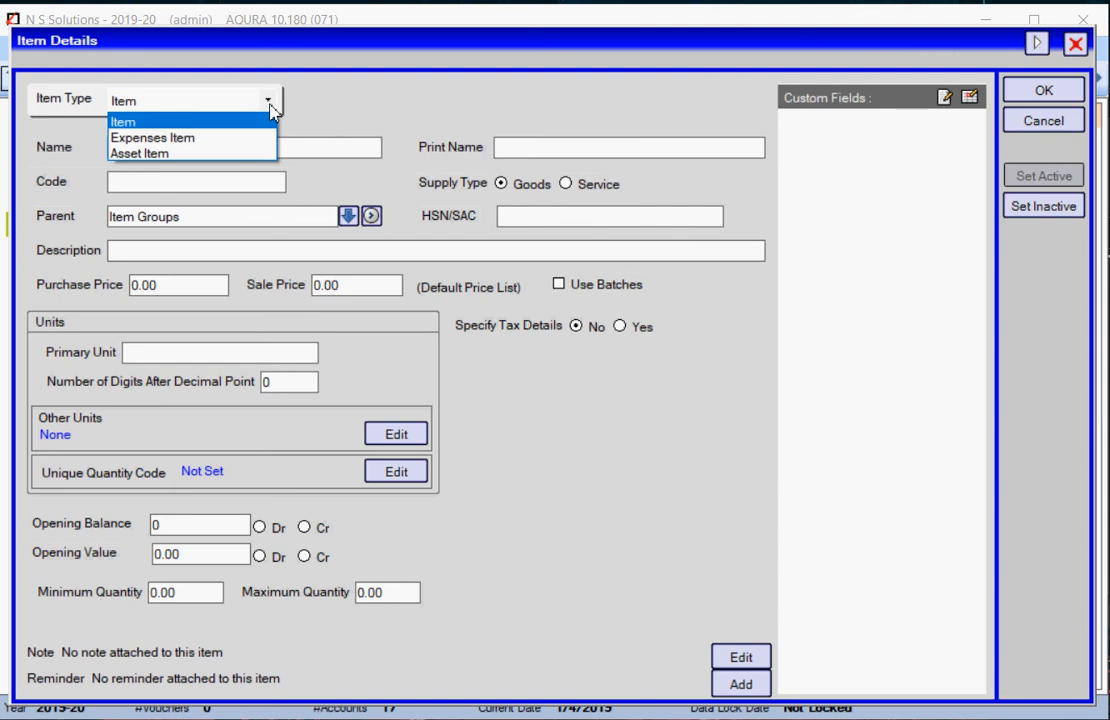
{"action": "left_click", "coordinate": [239, 139]}
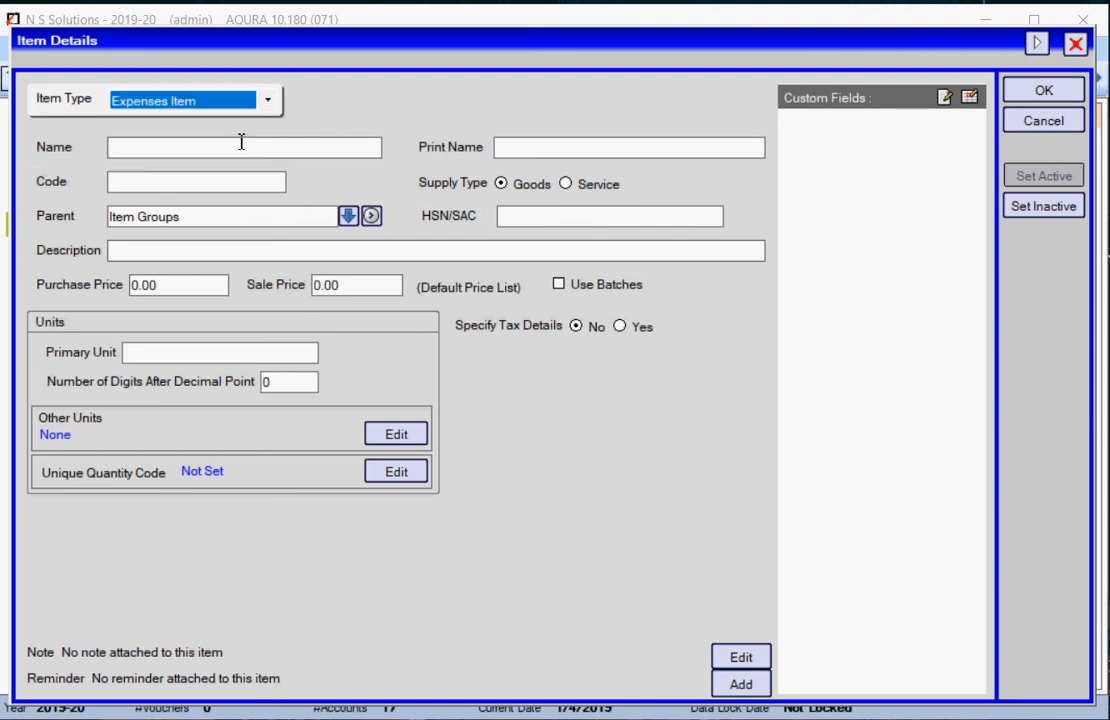
{"action": "left_click", "coordinate": [270, 102]}
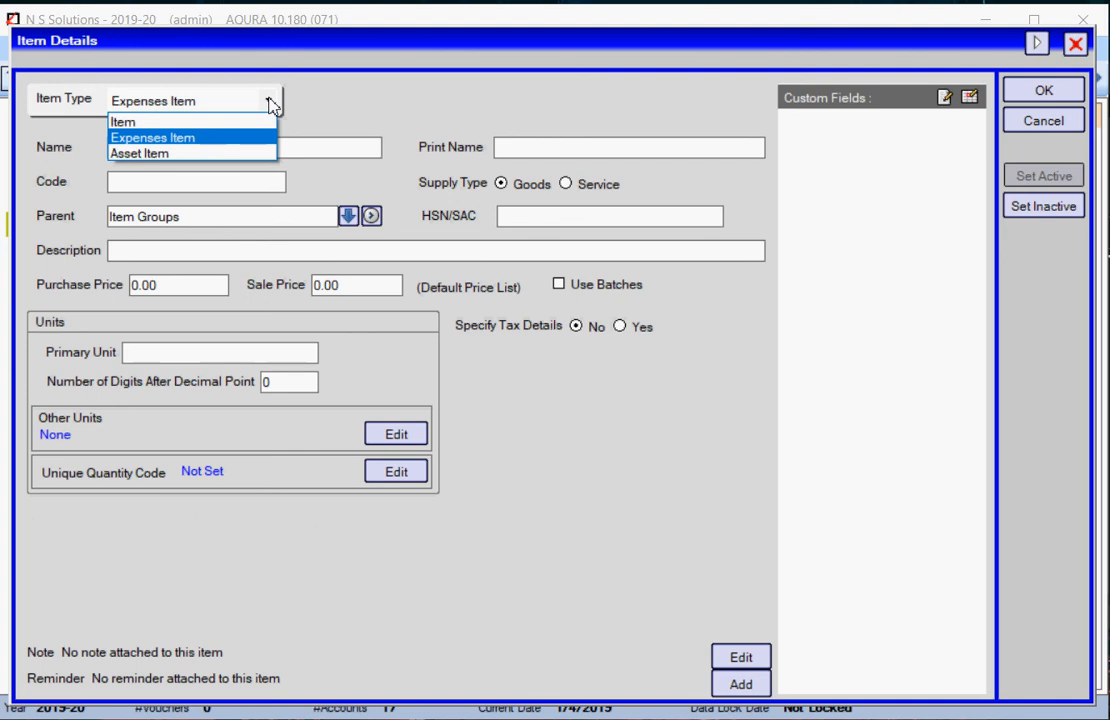
{"action": "left_click", "coordinate": [204, 121]}
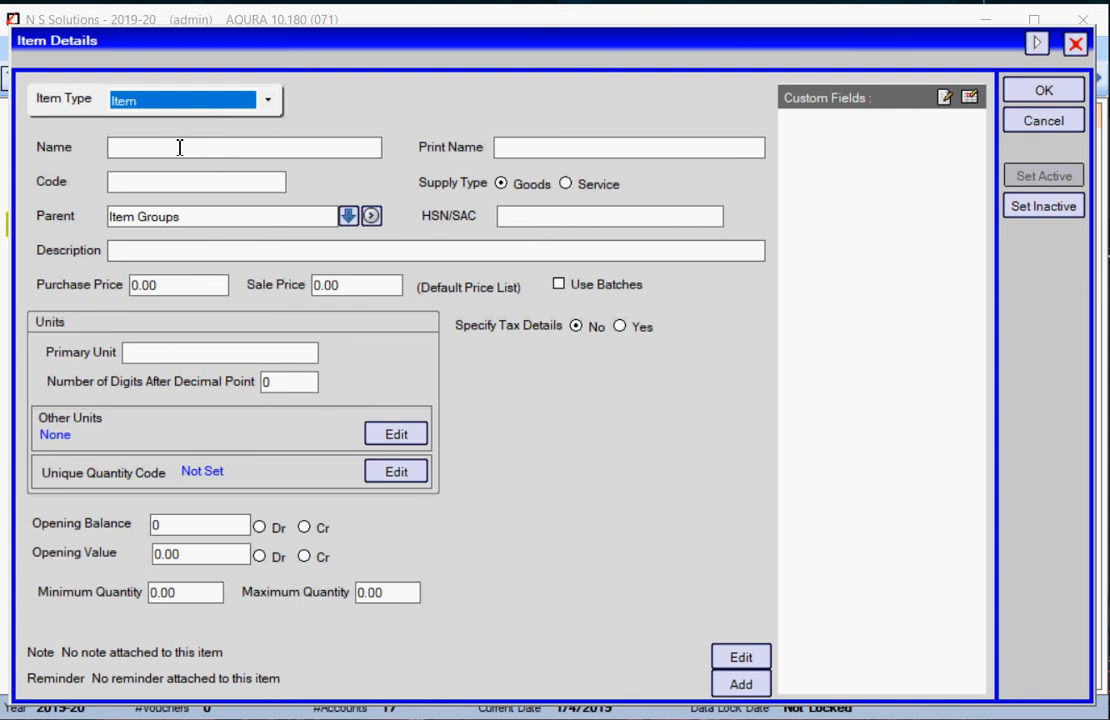
Step: Name the item "Laptop DF 2345" and give it the print name "Laptop DF 2345 i3/4GB/1TB"
{"action": "left_click", "coordinate": [179, 148]}
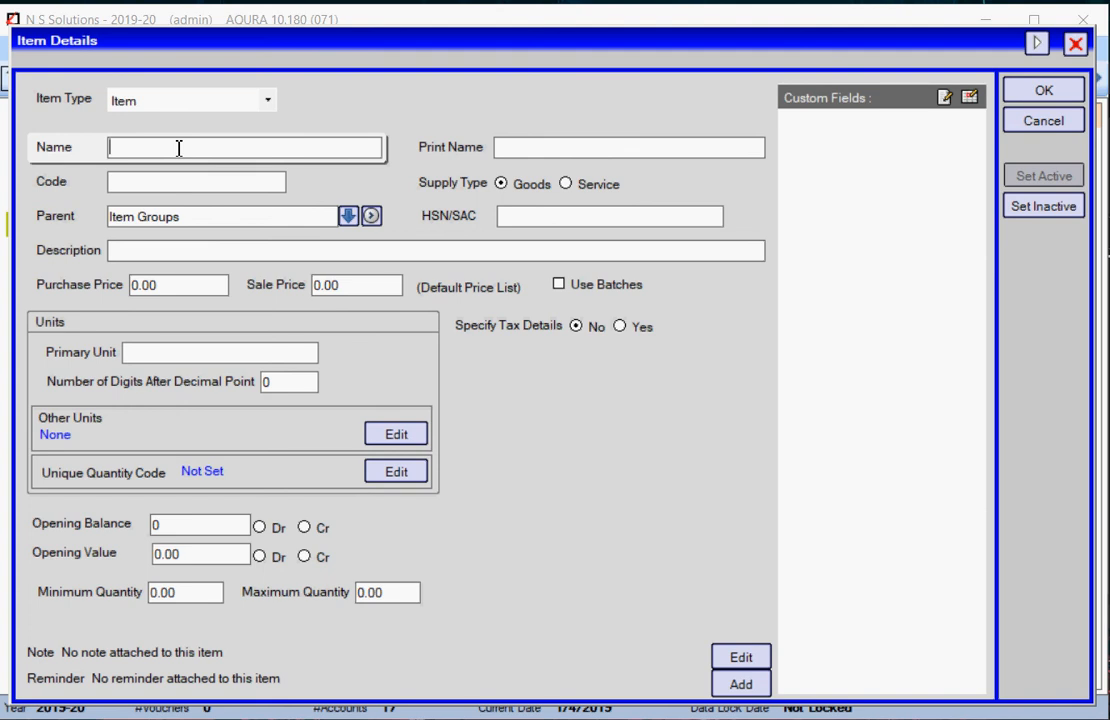
{"action": "type", "text": "Laptop DF 2345"}
{"action": "left_click", "coordinate": [521, 152]}
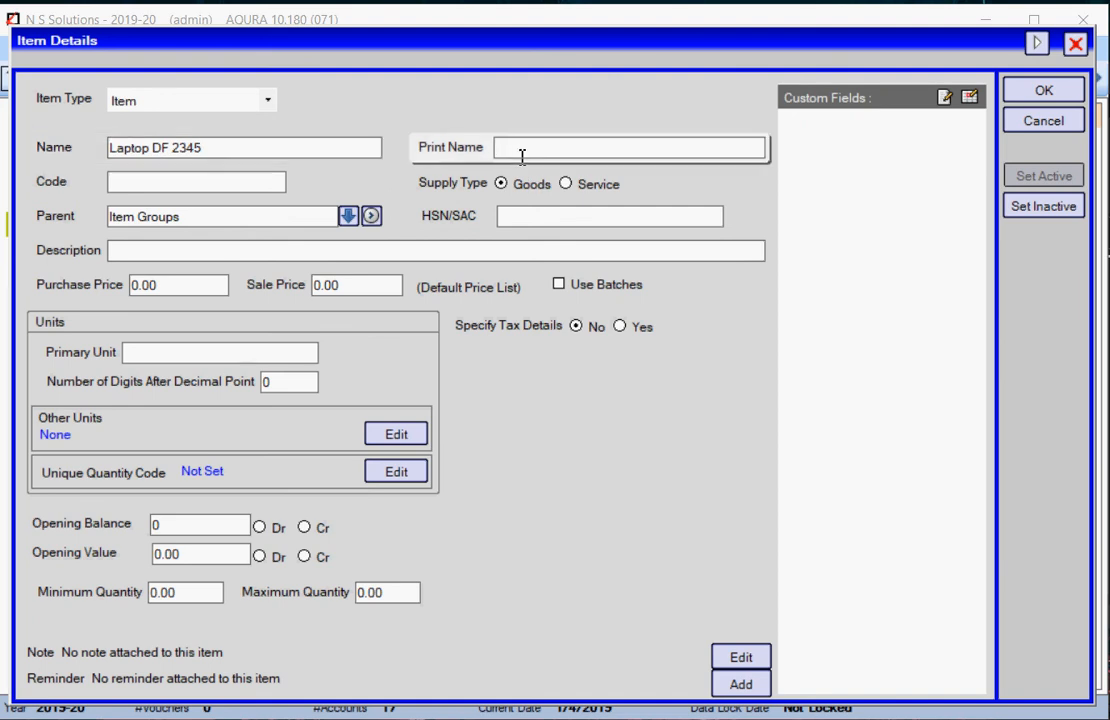
{"action": "type", "text": "Laptop DF 2345 i3/4GB/"}
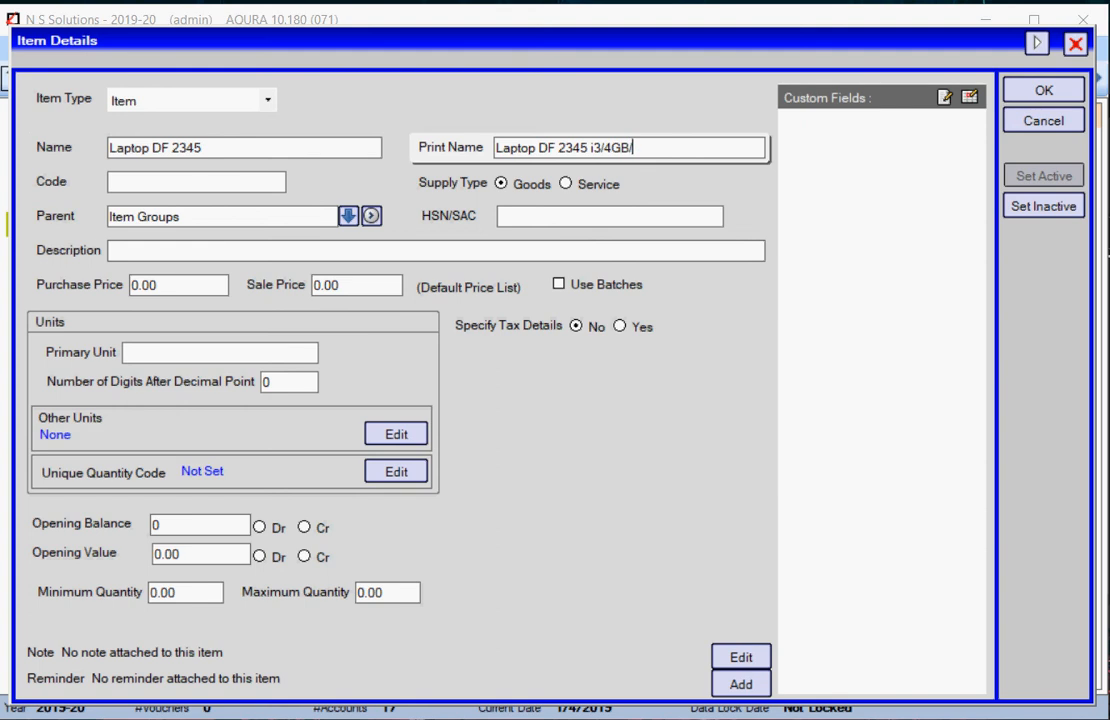
{"action": "type", "text": "1TB"}
{"action": "left_click", "coordinate": [150, 181]}
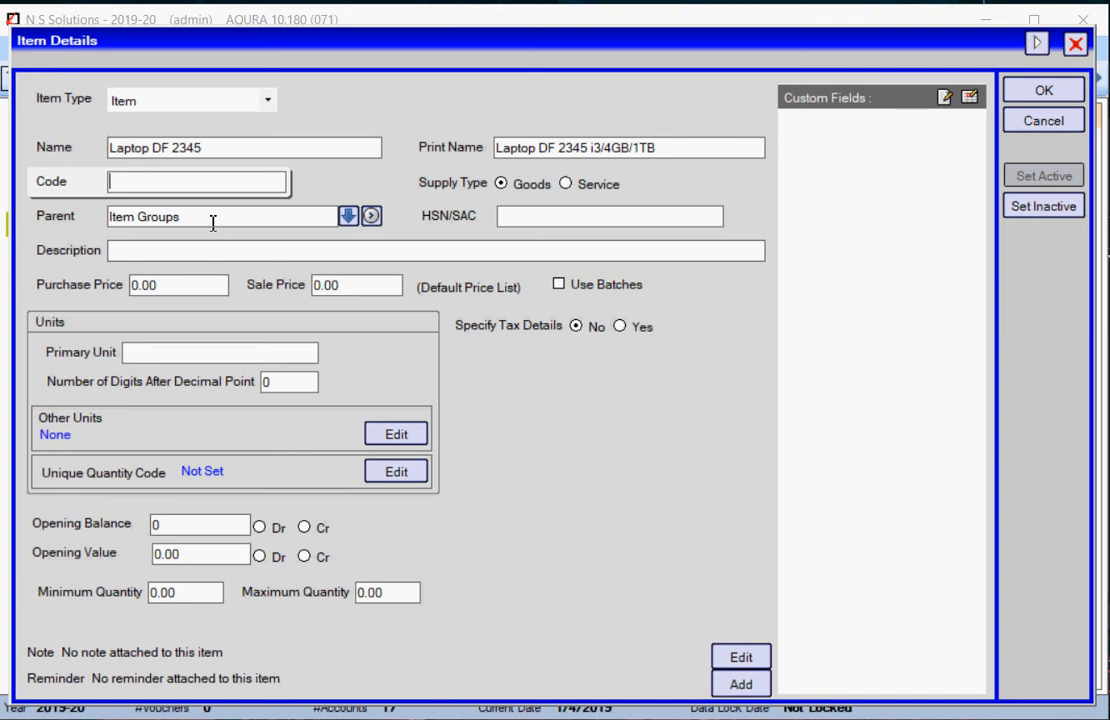
{"action": "left_click", "coordinate": [526, 218]}
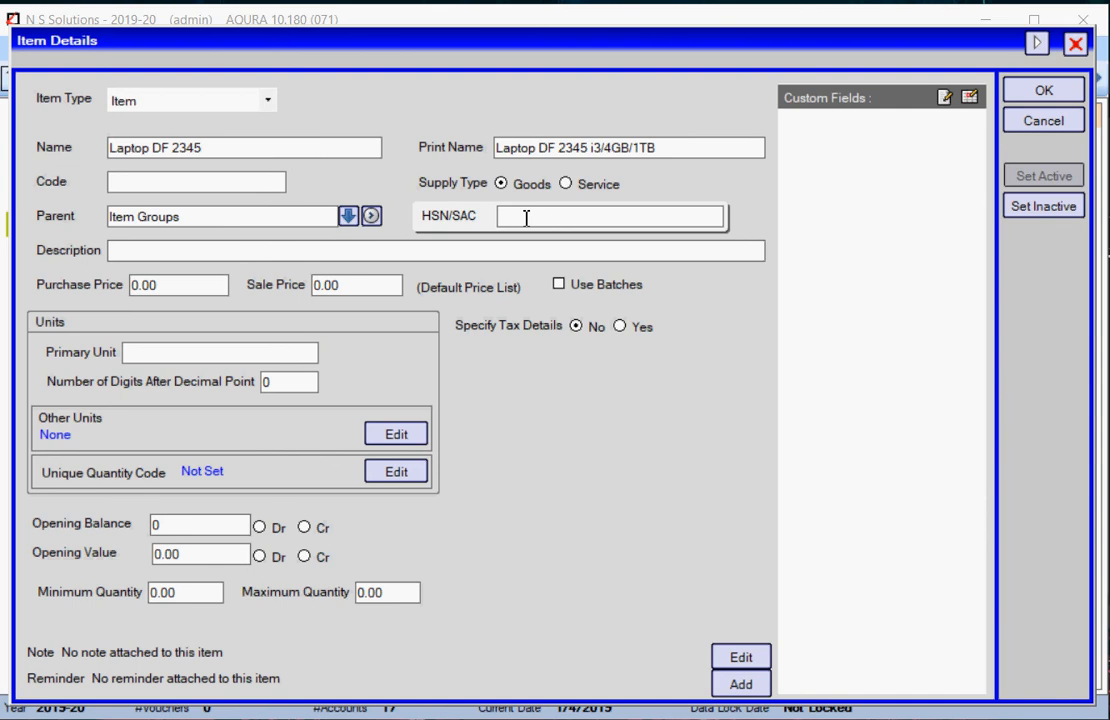
{"action": "left_click", "coordinate": [182, 288]}
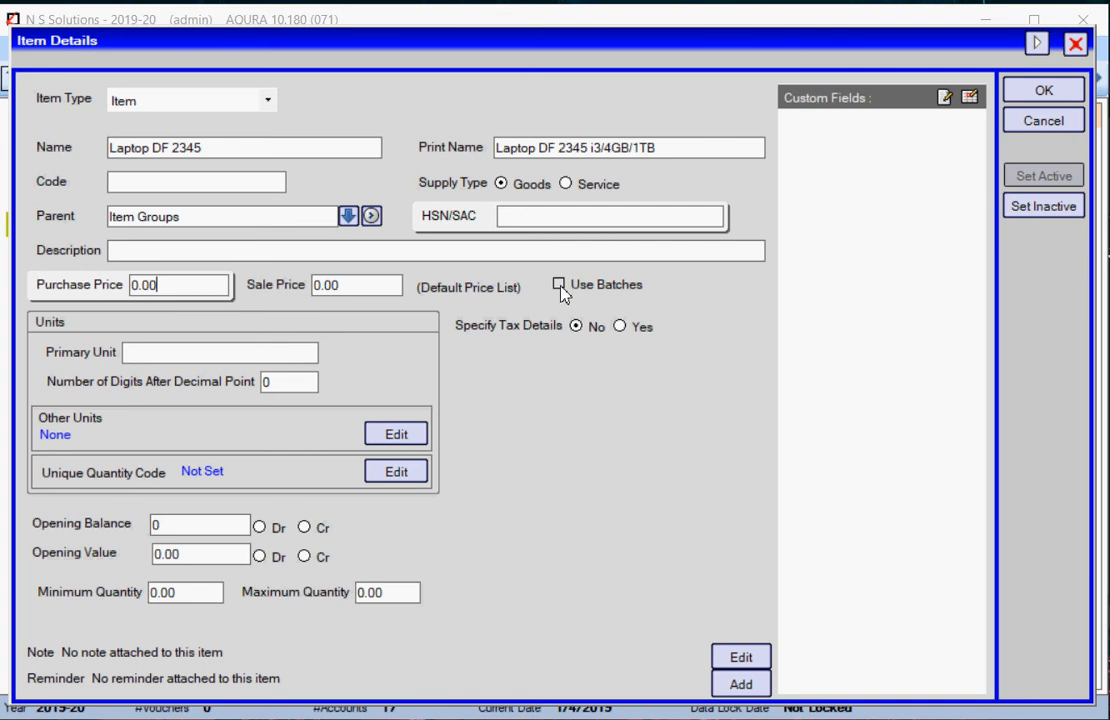
Step: Set the item's primary unit to Nos and its unique quantity code to NOS-NUMBERS with a conversion of 1
{"action": "left_click", "coordinate": [182, 354]}
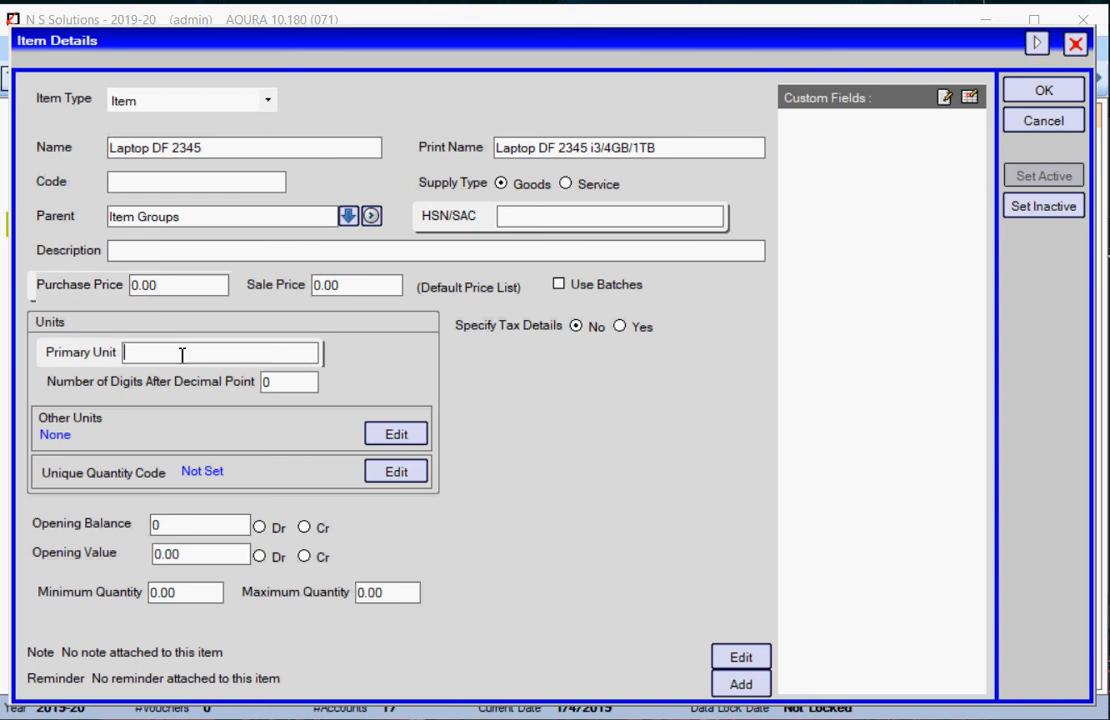
{"action": "type", "text": "Nos"}
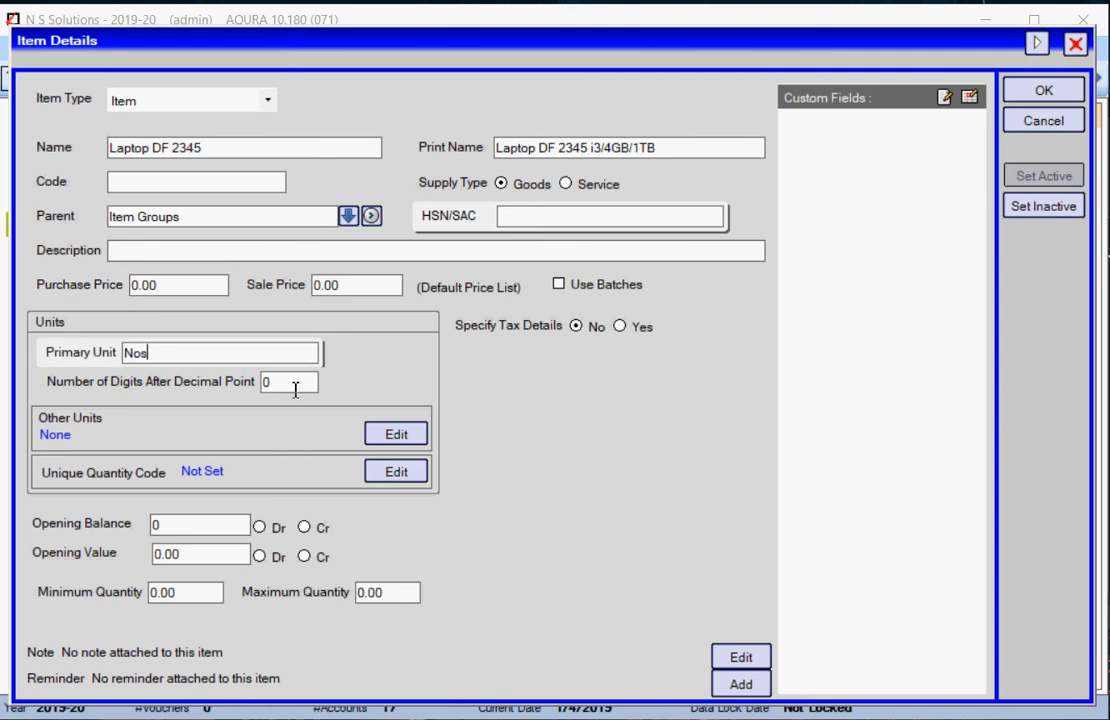
{"action": "left_click", "coordinate": [396, 473]}
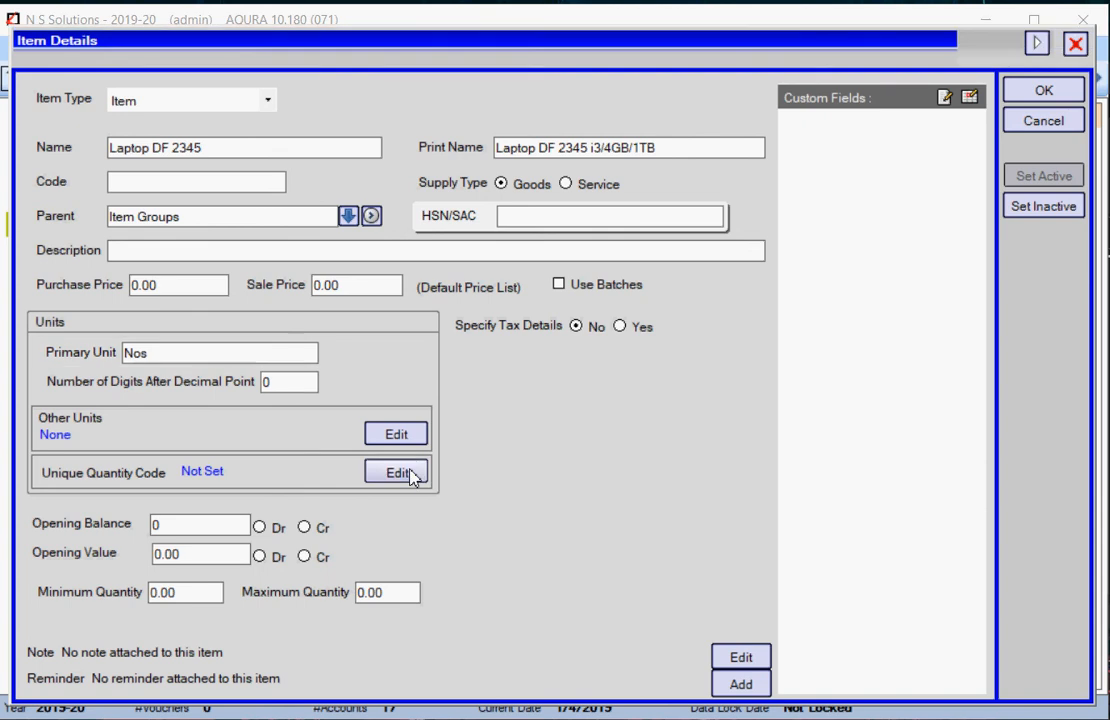
{"action": "key", "text": "n"}
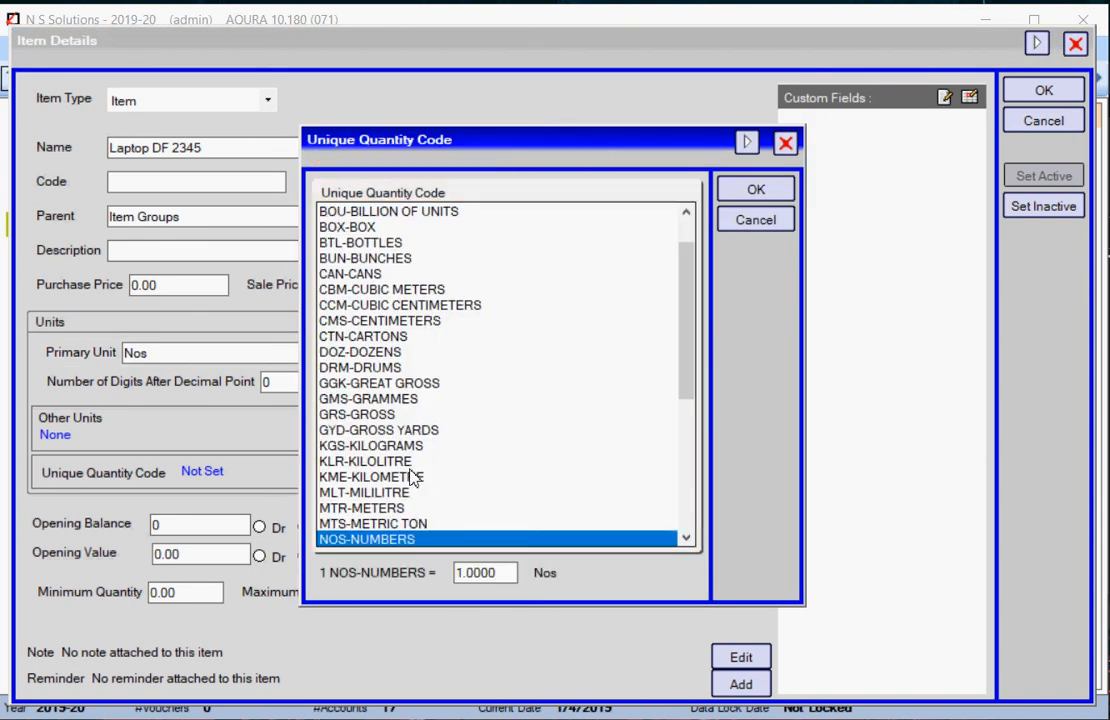
{"action": "key", "text": "Tab"}
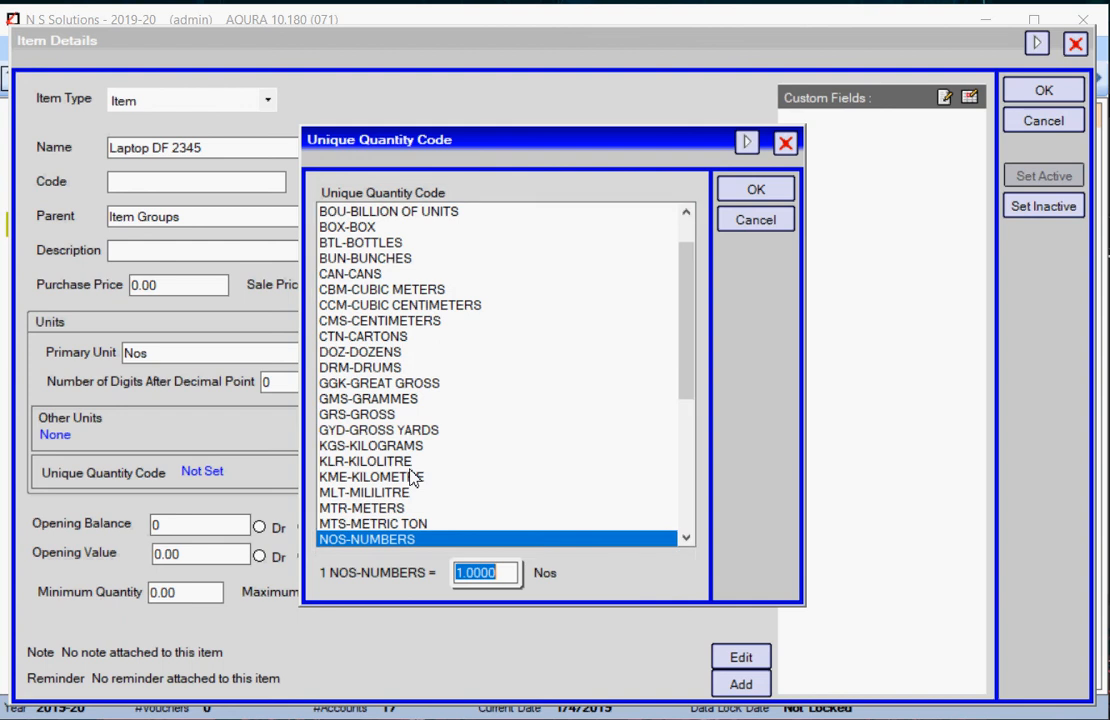
{"action": "left_click", "coordinate": [755, 194]}
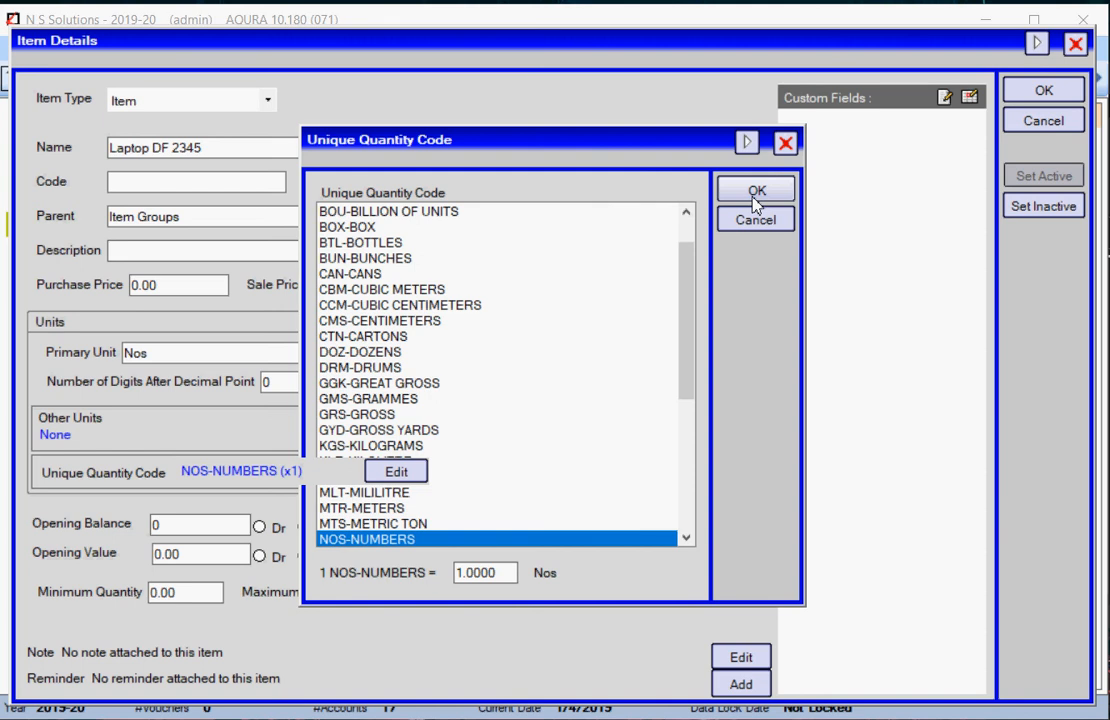
{"action": "key", "text": "XF86AudioLowerVolume"}
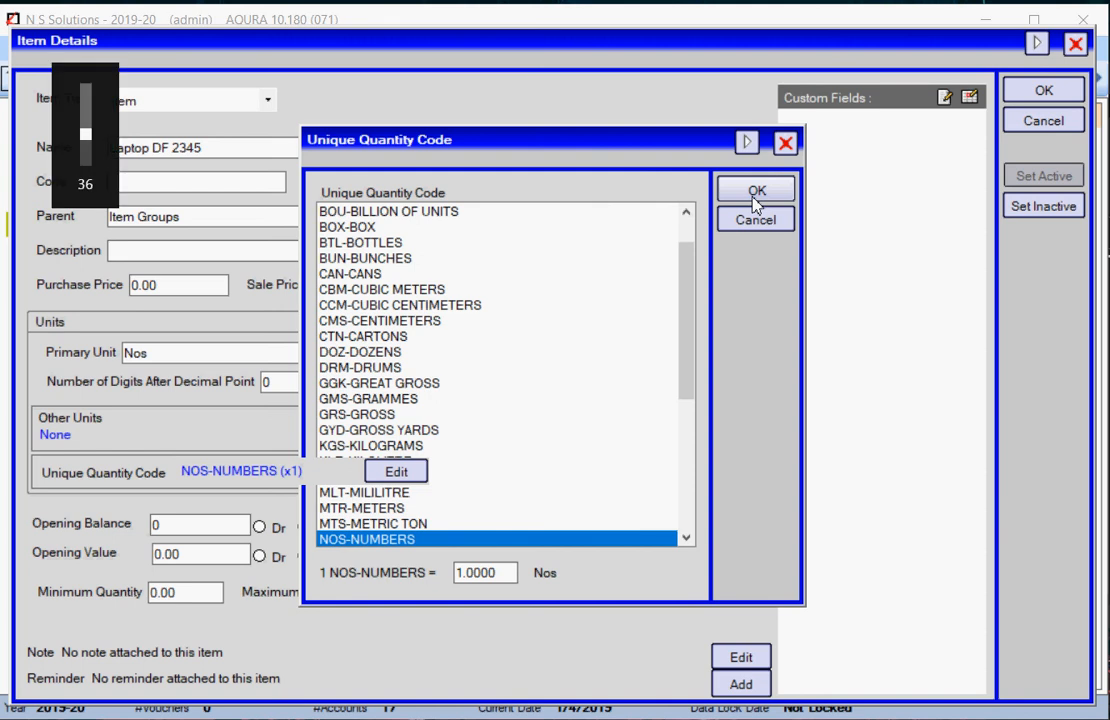
{"action": "left_click", "coordinate": [756, 191]}
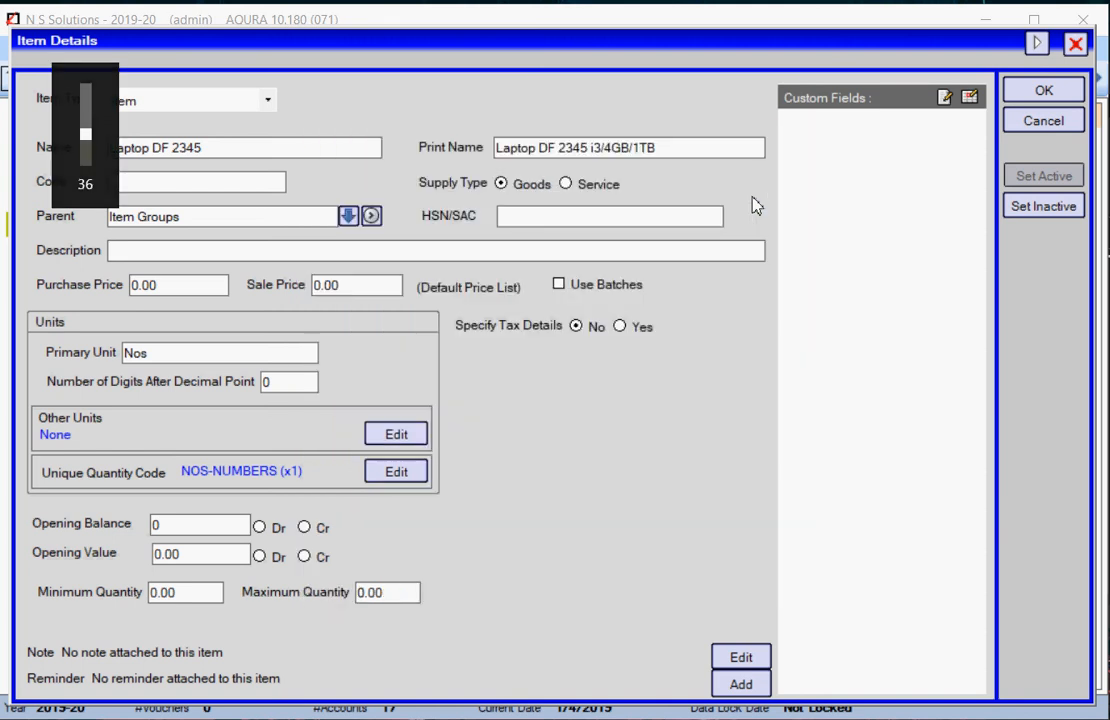
{"action": "left_click", "coordinate": [190, 531]}
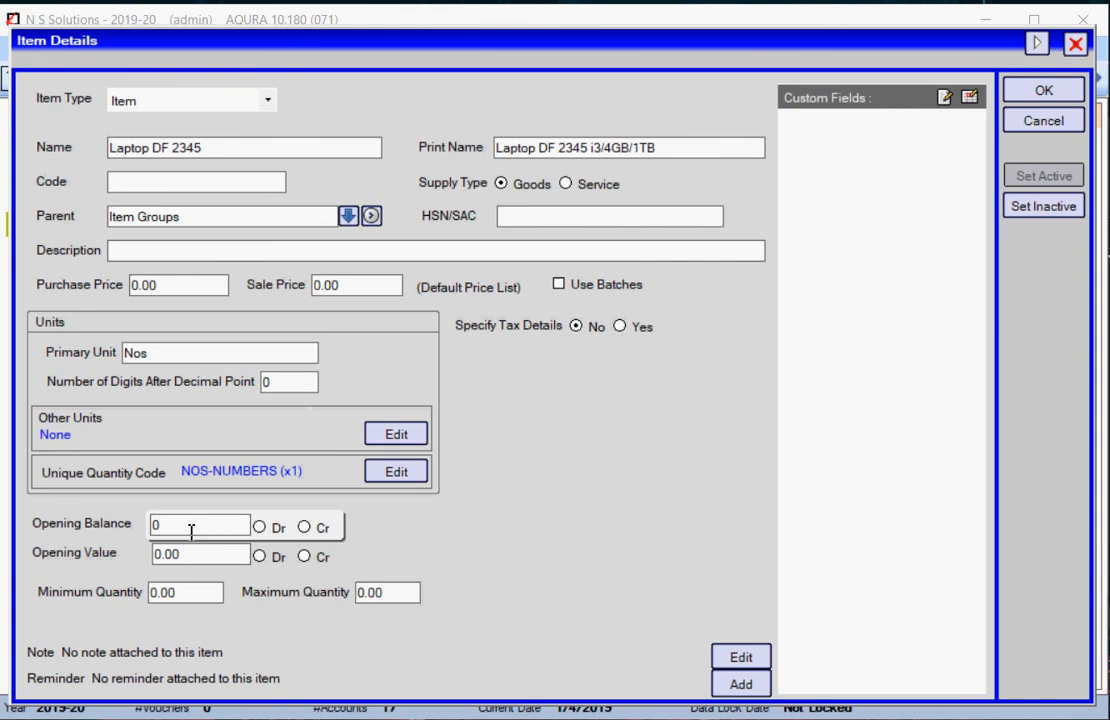
{"action": "key", "text": "BackSpace"}
{"action": "left_click", "coordinate": [201, 554]}
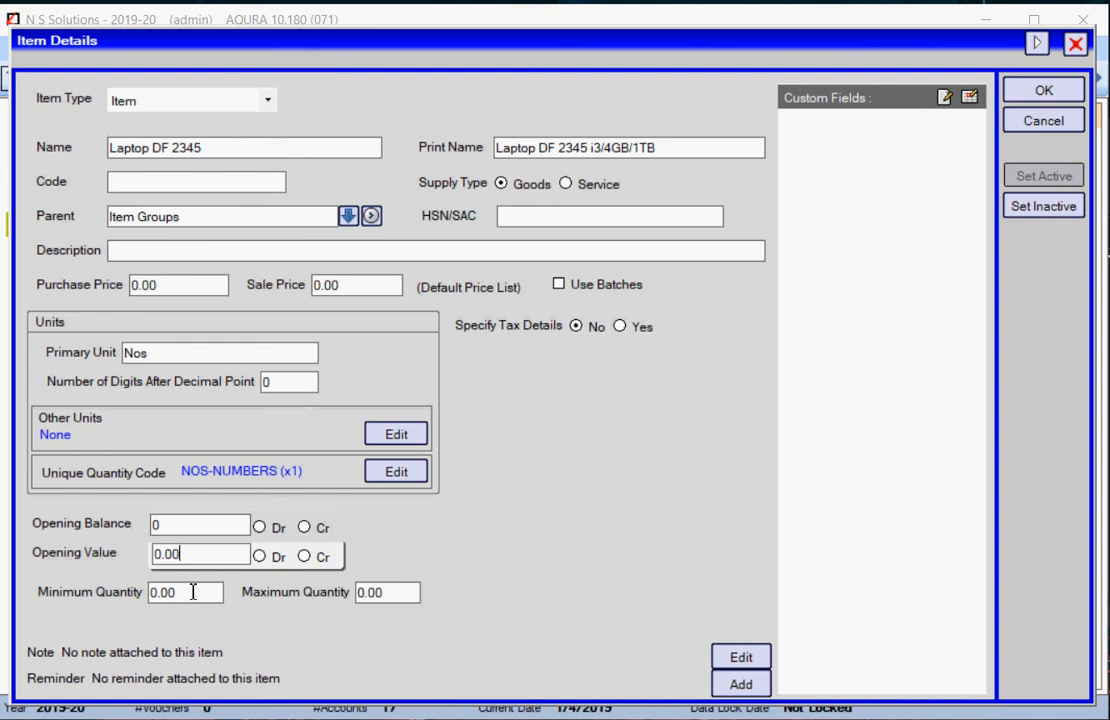
{"action": "left_click", "coordinate": [193, 592]}
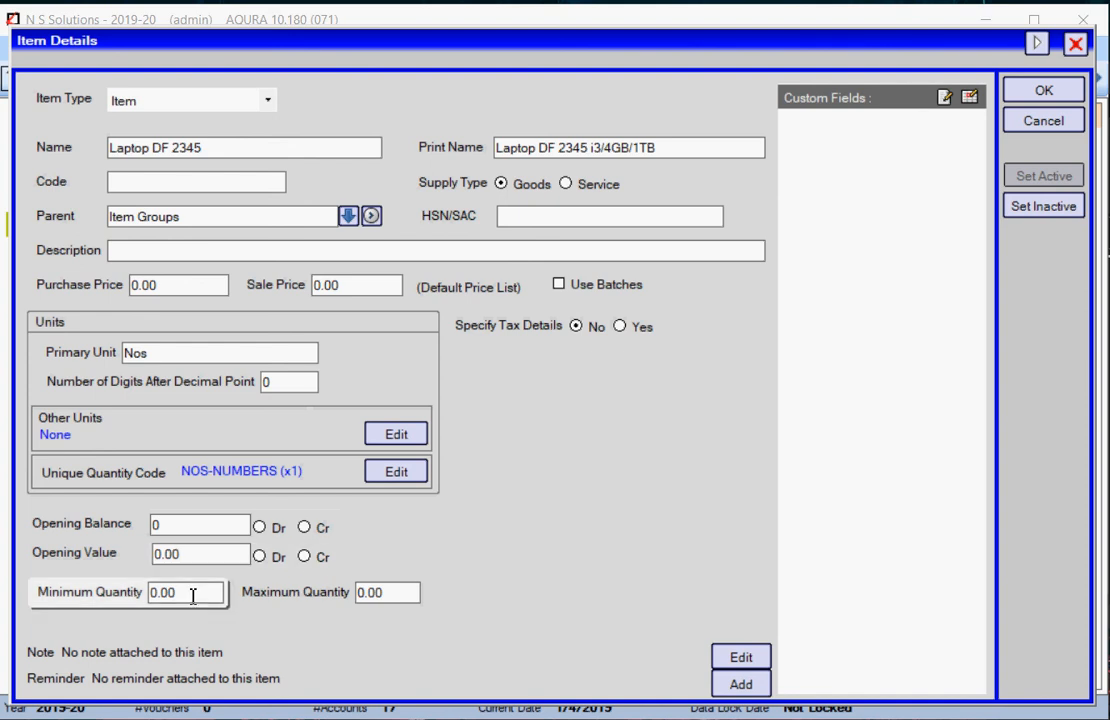
{"action": "key", "text": "BackSpace"}
{"action": "key", "text": "BackSpace"}
{"action": "key", "text": "BackSpace"}
{"action": "key", "text": "BackSpace"}
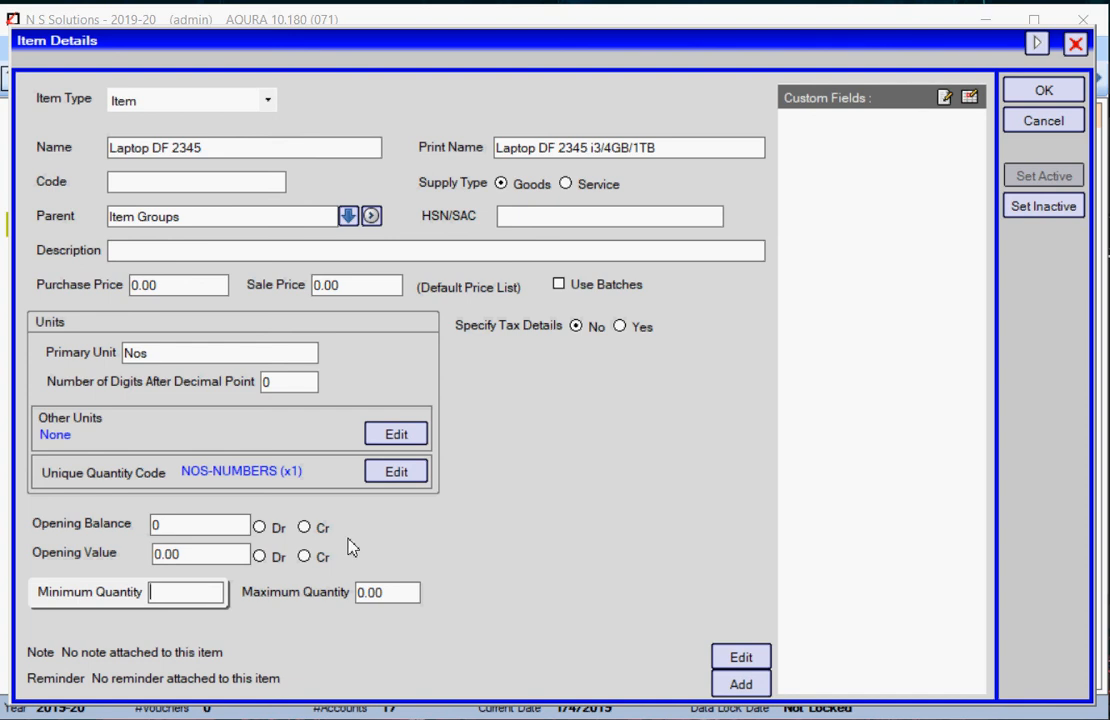
Step: Start a reminder for the item with the subject "Enter HSN code for this item", assigned to admin
{"action": "left_click", "coordinate": [740, 685]}
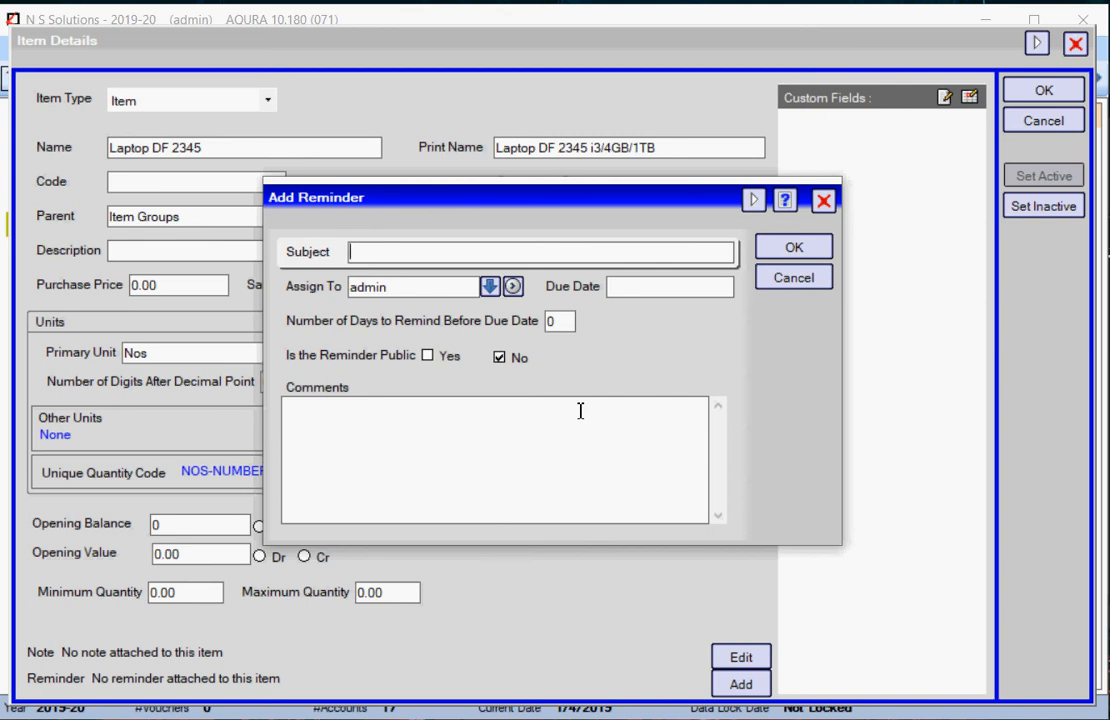
{"action": "type", "text": "Enter HSN co"}
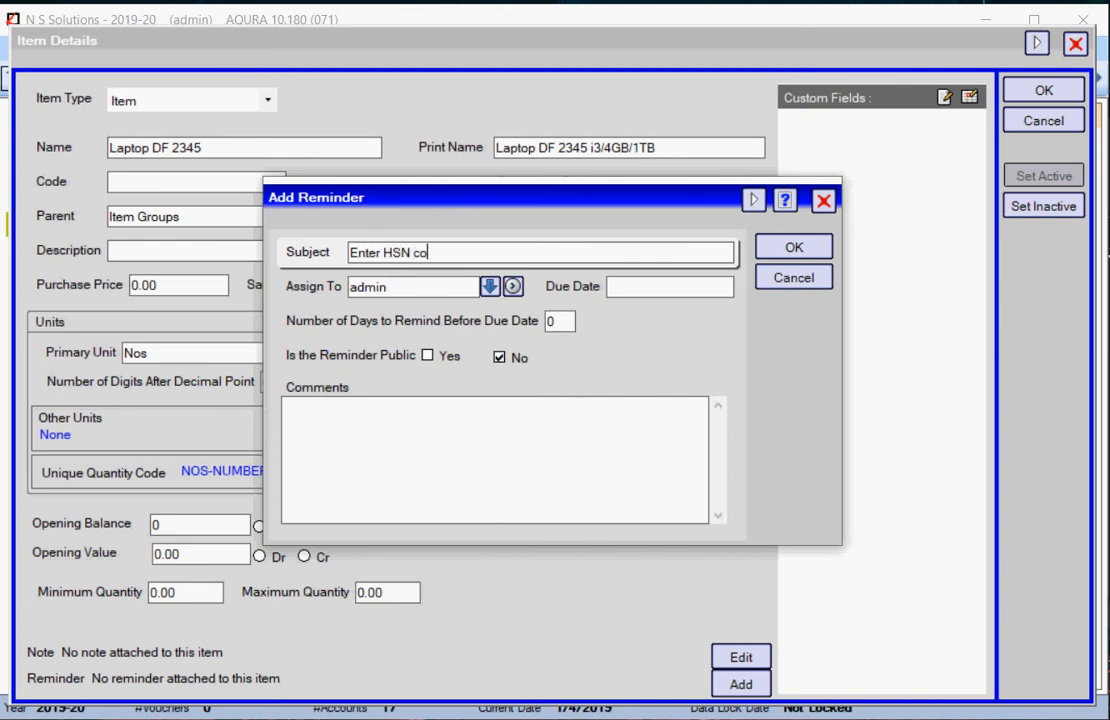
{"action": "type", "text": "de for this item"}
{"action": "key", "text": "Tab"}
{"action": "left_click", "coordinate": [490, 287]}
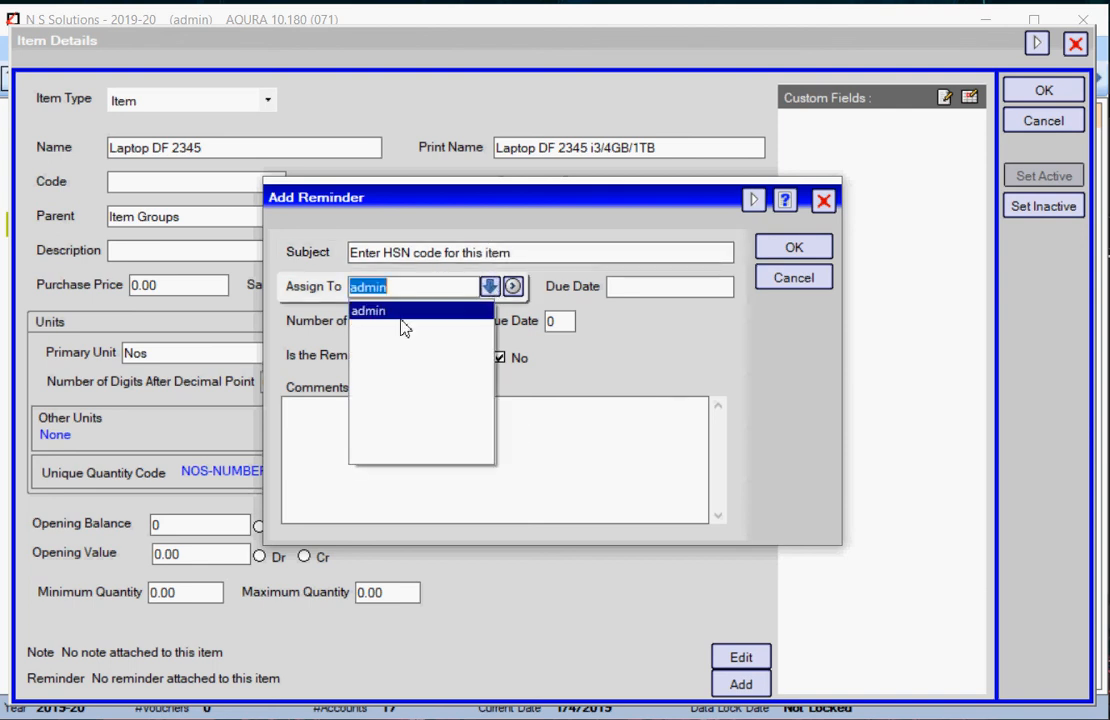
{"action": "left_click", "coordinate": [414, 283]}
Step: Make the reminder public
{"action": "left_click", "coordinate": [648, 289]}
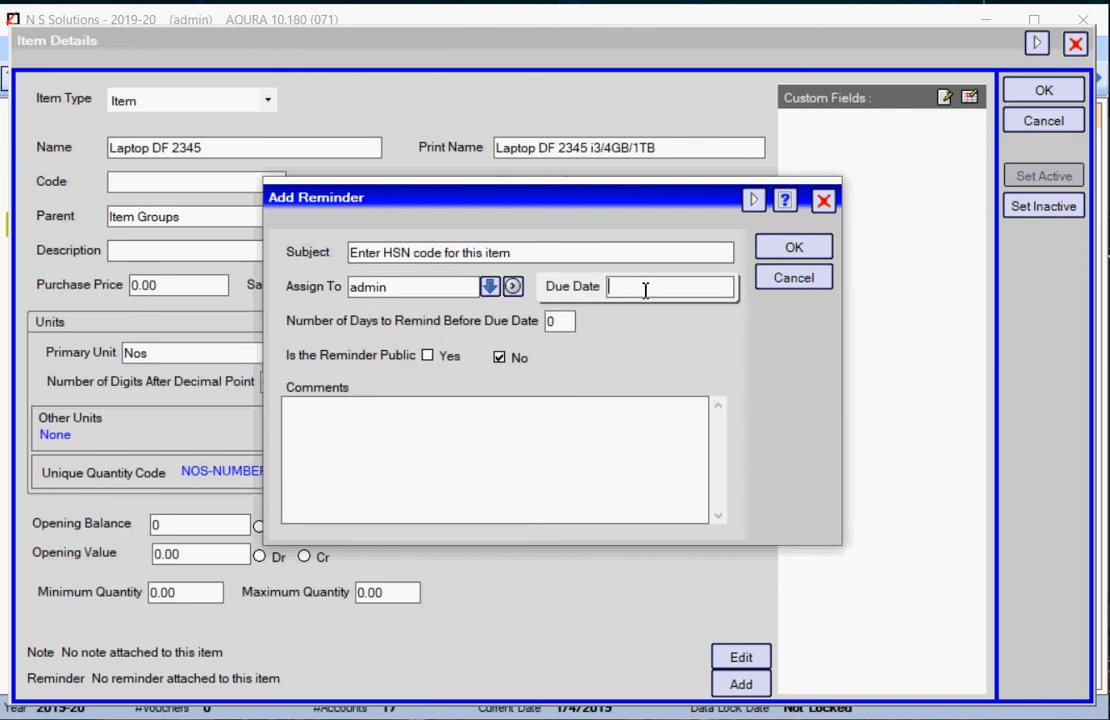
{"action": "left_click", "coordinate": [430, 362]}
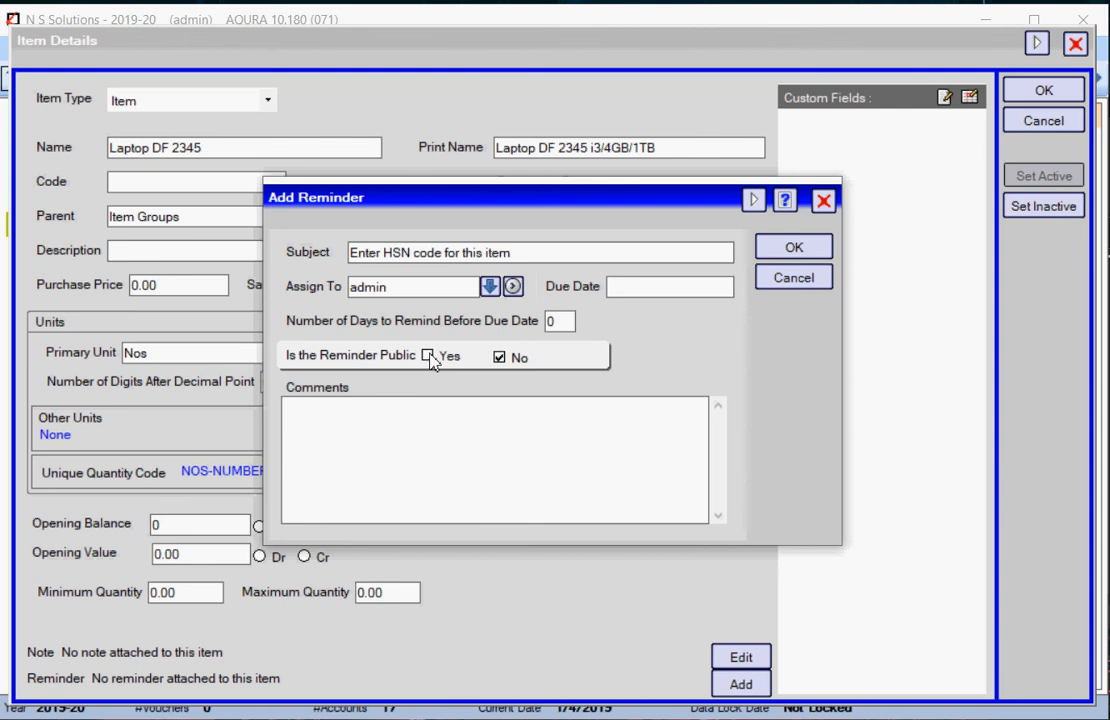
{"action": "left_click", "coordinate": [430, 358]}
Step: Set the reminder's due date to 25/3/2020 with 2 days' advance notice and save the reminder
{"action": "left_click", "coordinate": [620, 289]}
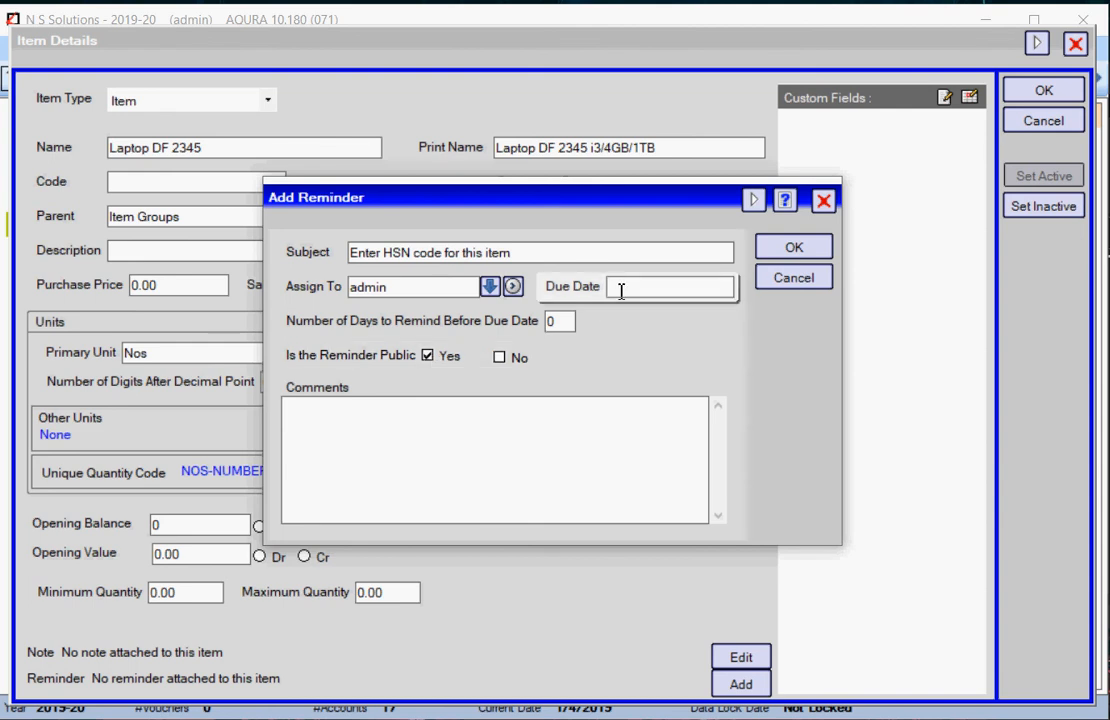
{"action": "type", "text": "25/3"}
{"action": "key", "text": "Return"}
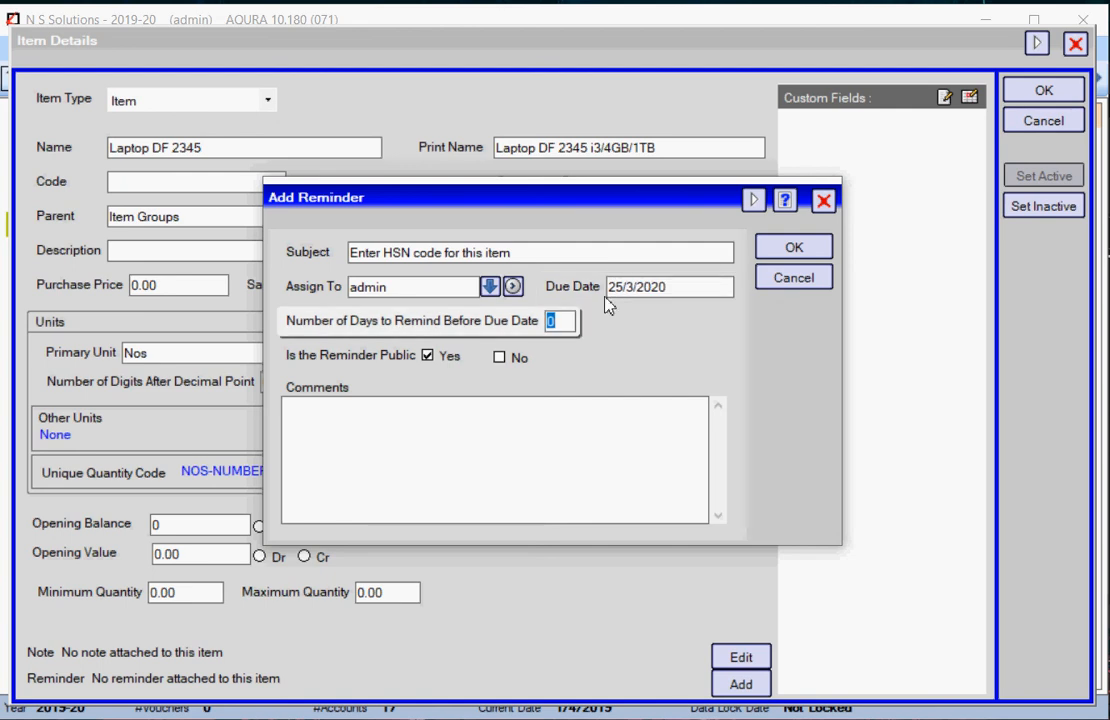
{"action": "type", "text": "2"}
{"action": "left_click", "coordinate": [302, 428]}
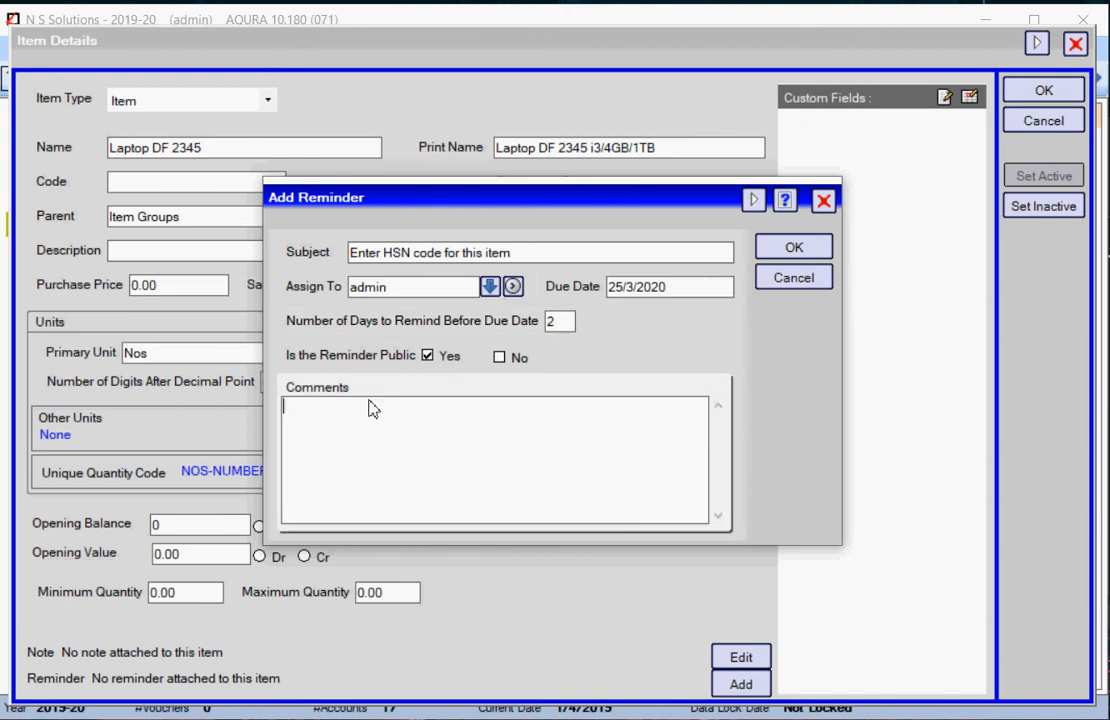
{"action": "left_click", "coordinate": [795, 248]}
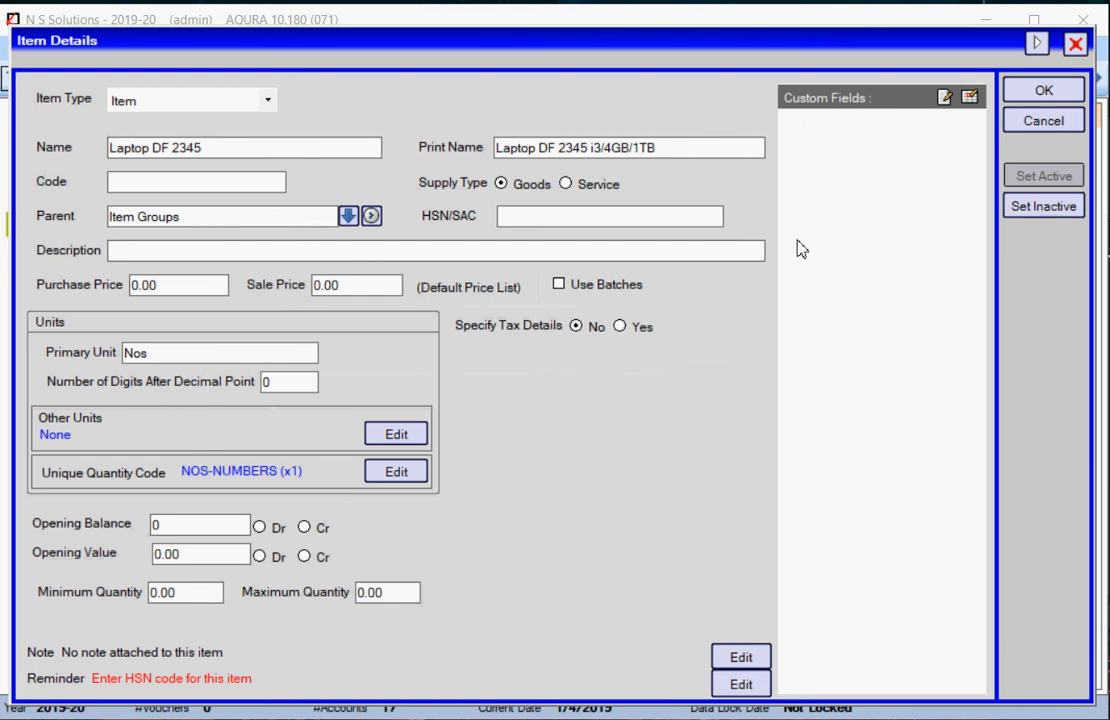
Step: Save the new laptop item and select it in the item list
{"action": "left_click", "coordinate": [1043, 90]}
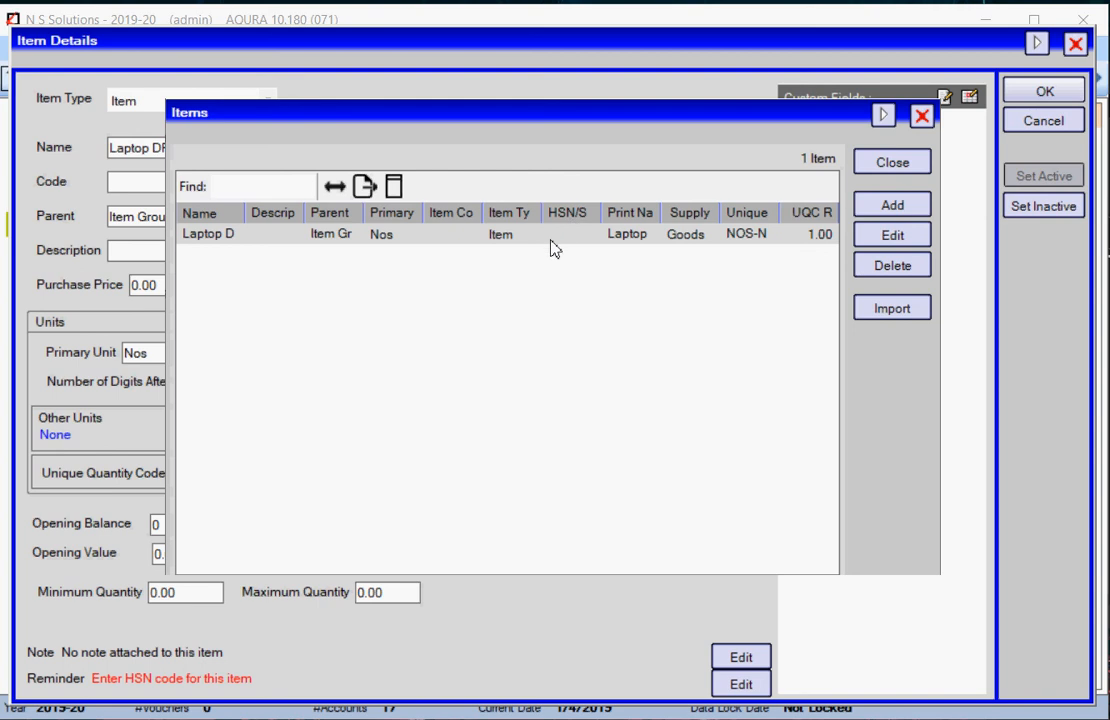
{"action": "left_click", "coordinate": [758, 236]}
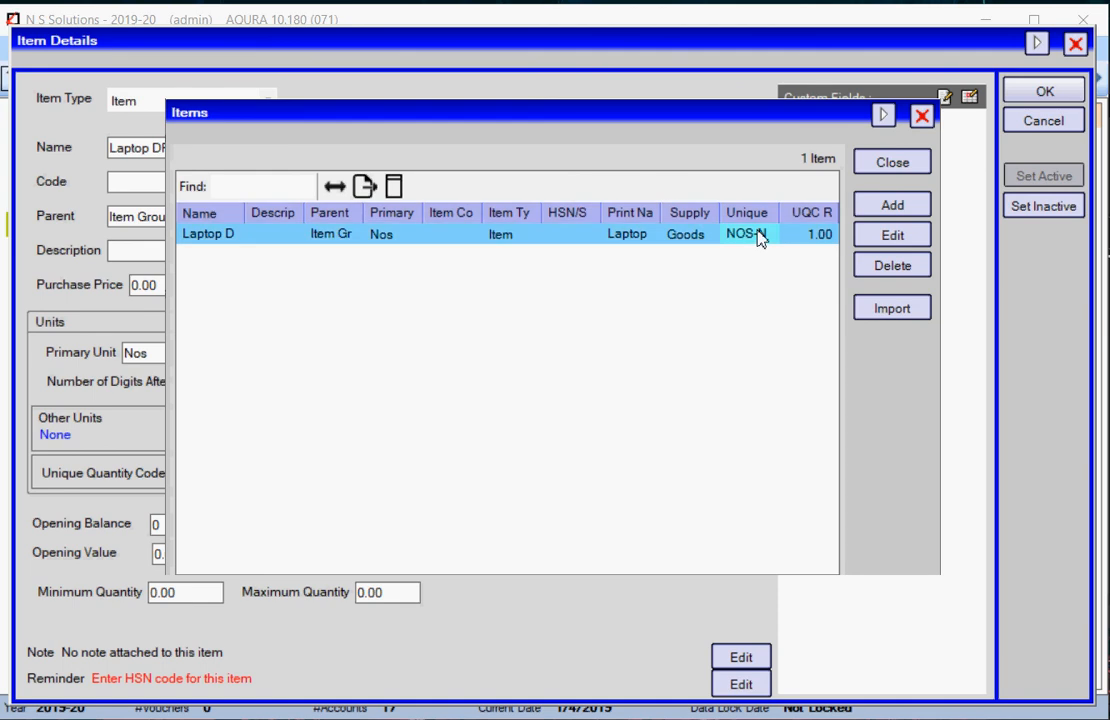
Step: Open the laptop item for editing, turn on its tax details and start a new GST rate entry
{"action": "left_click", "coordinate": [888, 235]}
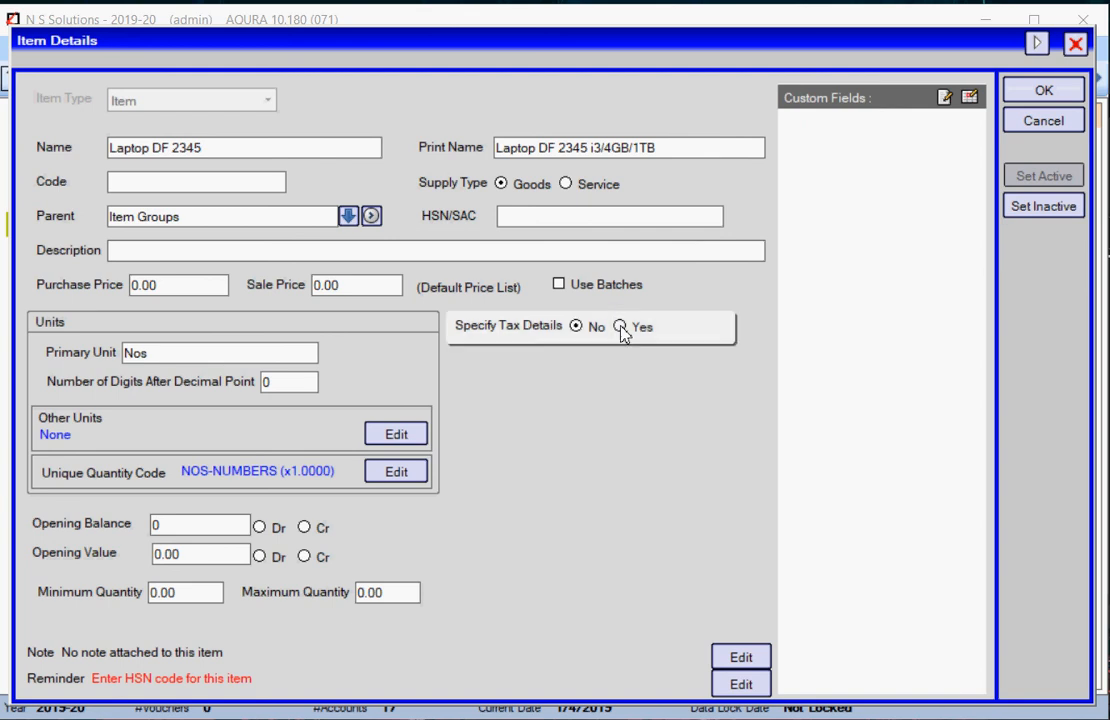
{"action": "left_click", "coordinate": [621, 327]}
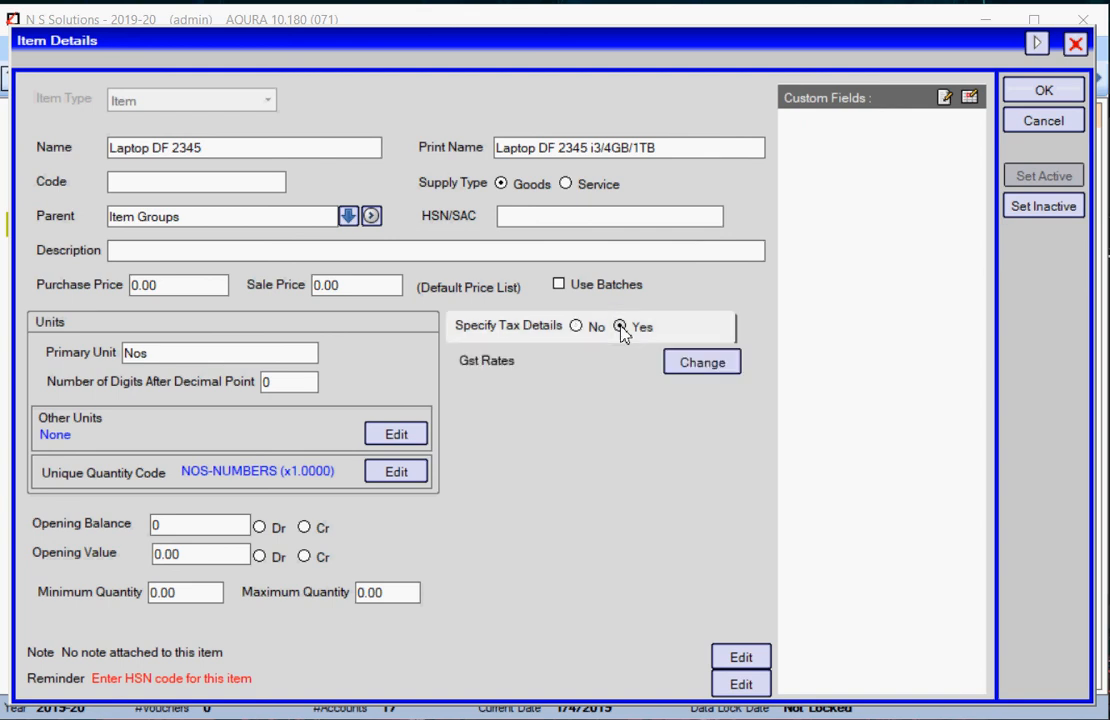
{"action": "left_click", "coordinate": [700, 363]}
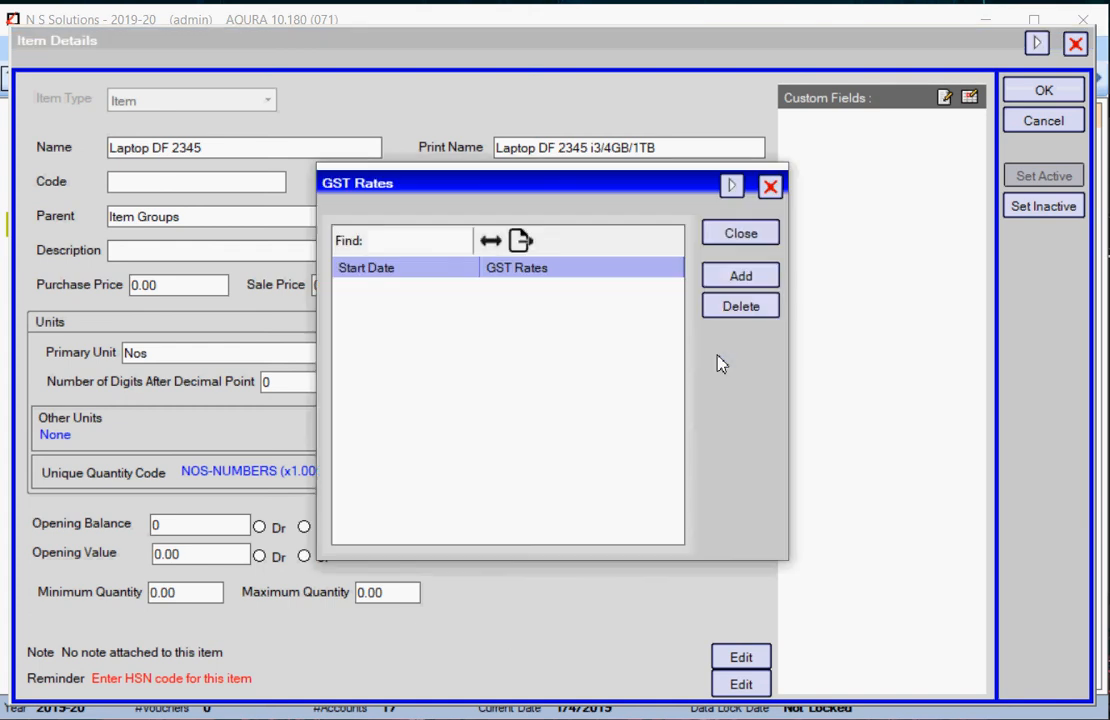
{"action": "left_click", "coordinate": [718, 278]}
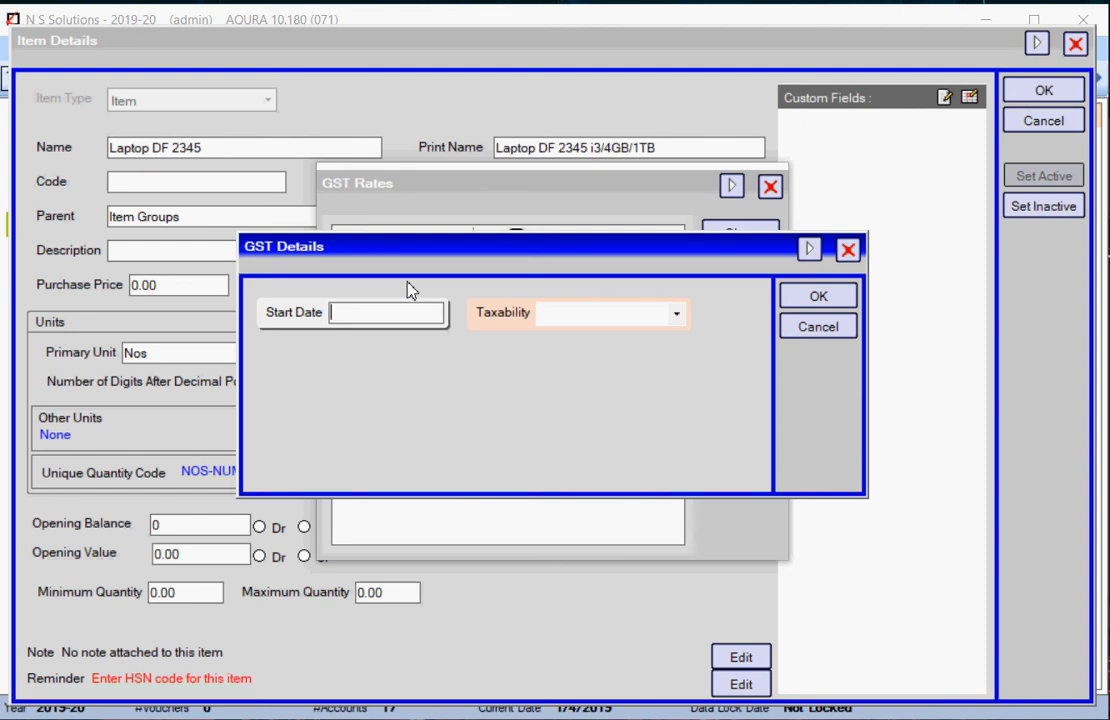
Step: Set the GST entry's start date to 1/4/2019 and its taxability to Taxable
{"action": "type", "text": "1/4"}
{"action": "key", "text": "Return"}
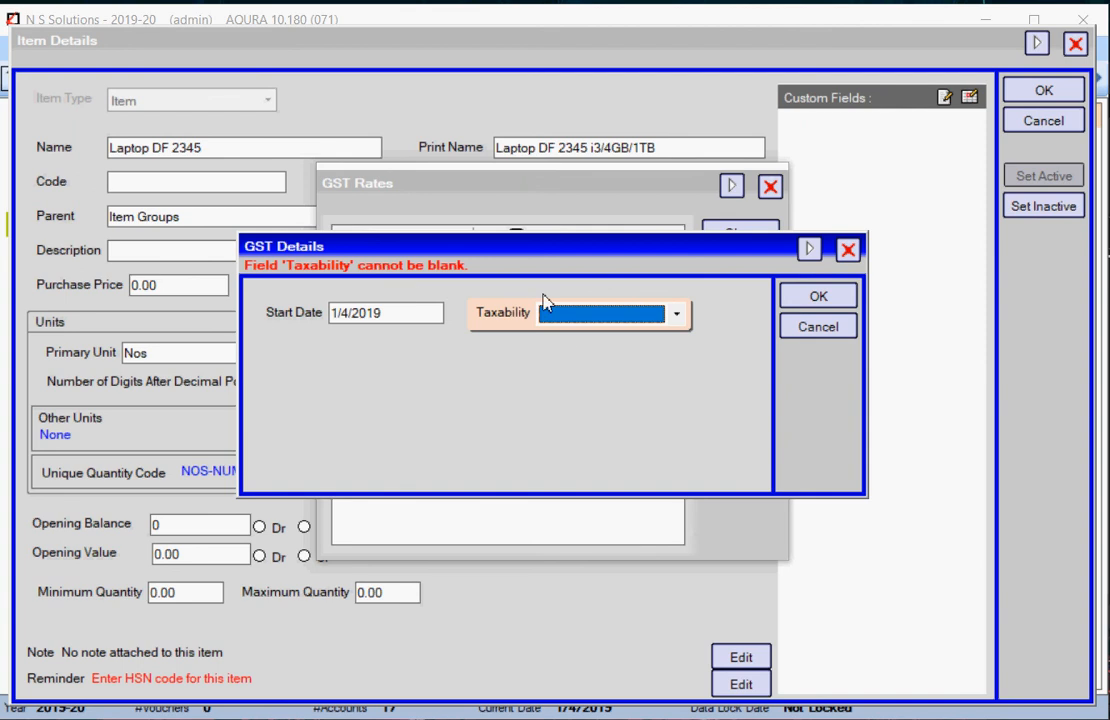
{"action": "left_click", "coordinate": [572, 323]}
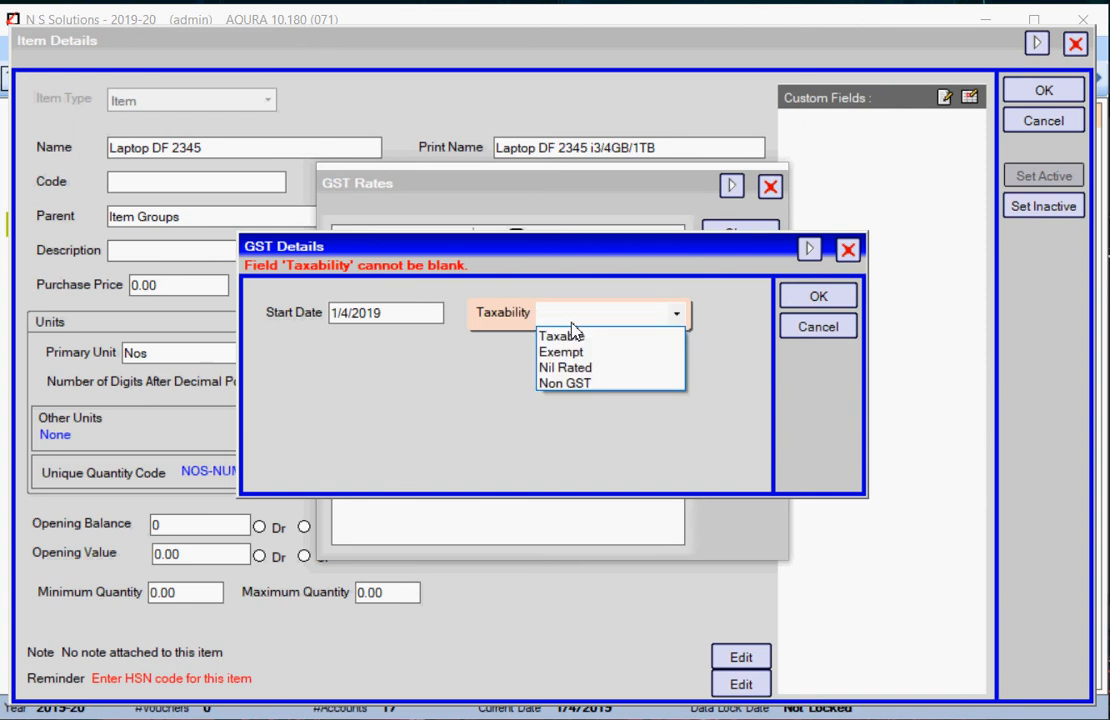
{"action": "left_click", "coordinate": [568, 340]}
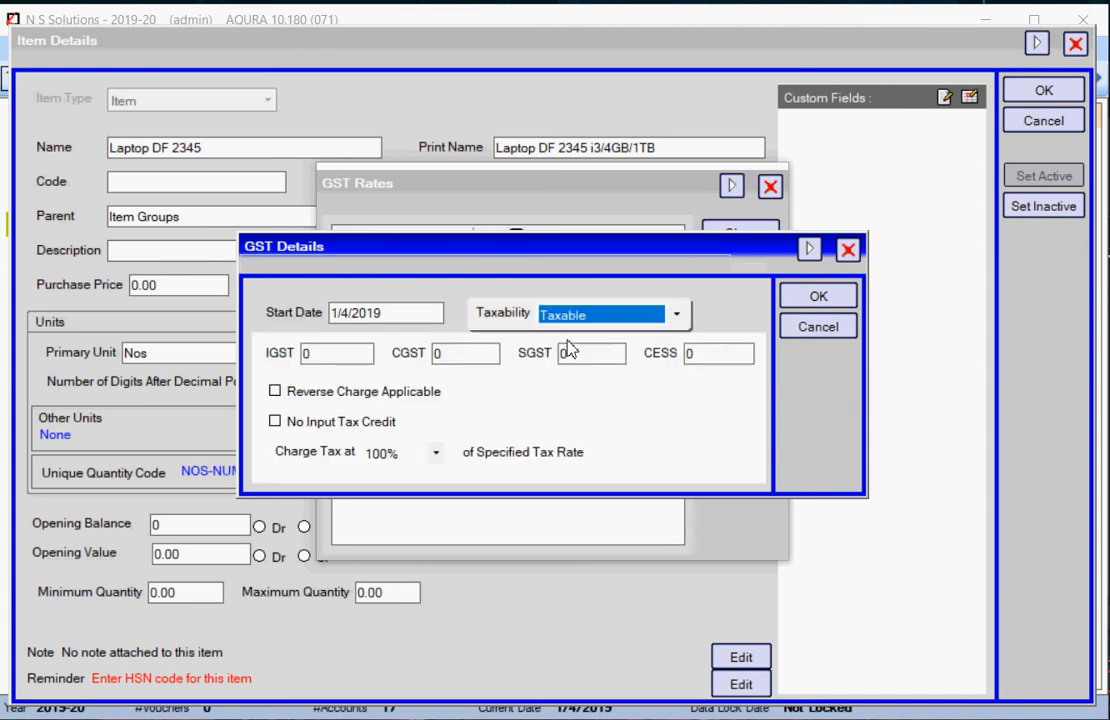
Step: Set the GST rates to IGST 18, CGST 9 and SGST 9, with tax charged at 100% of the specified rate
{"action": "left_click", "coordinate": [338, 352]}
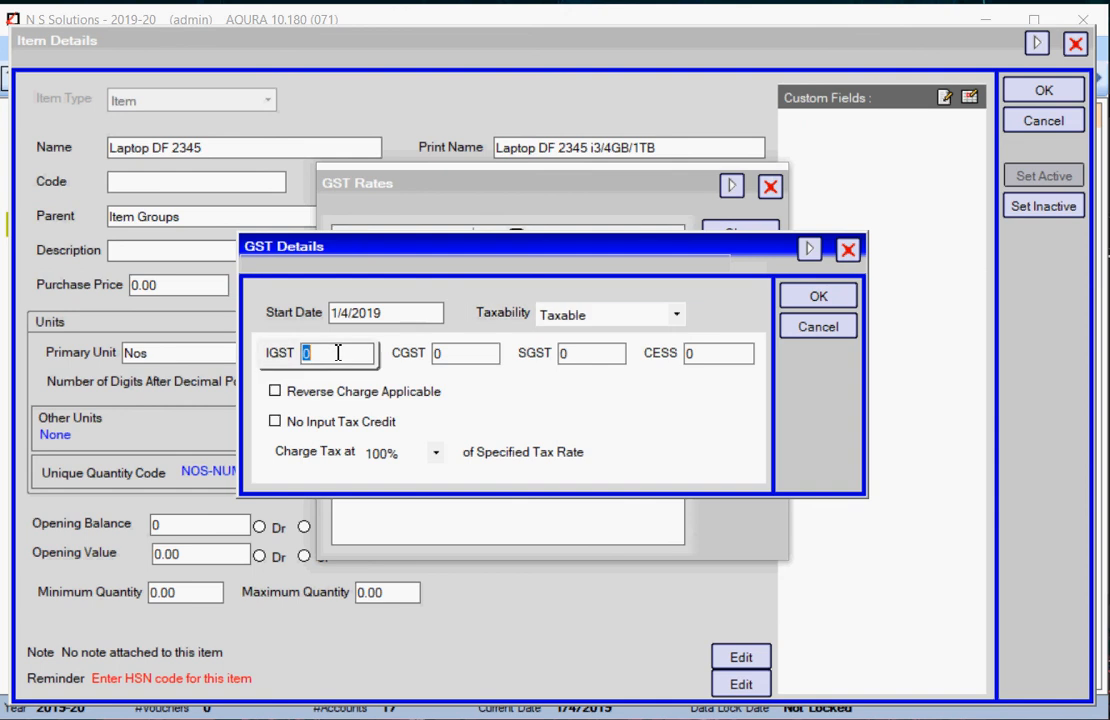
{"action": "type", "text": "18"}
{"action": "key", "text": "Tab"}
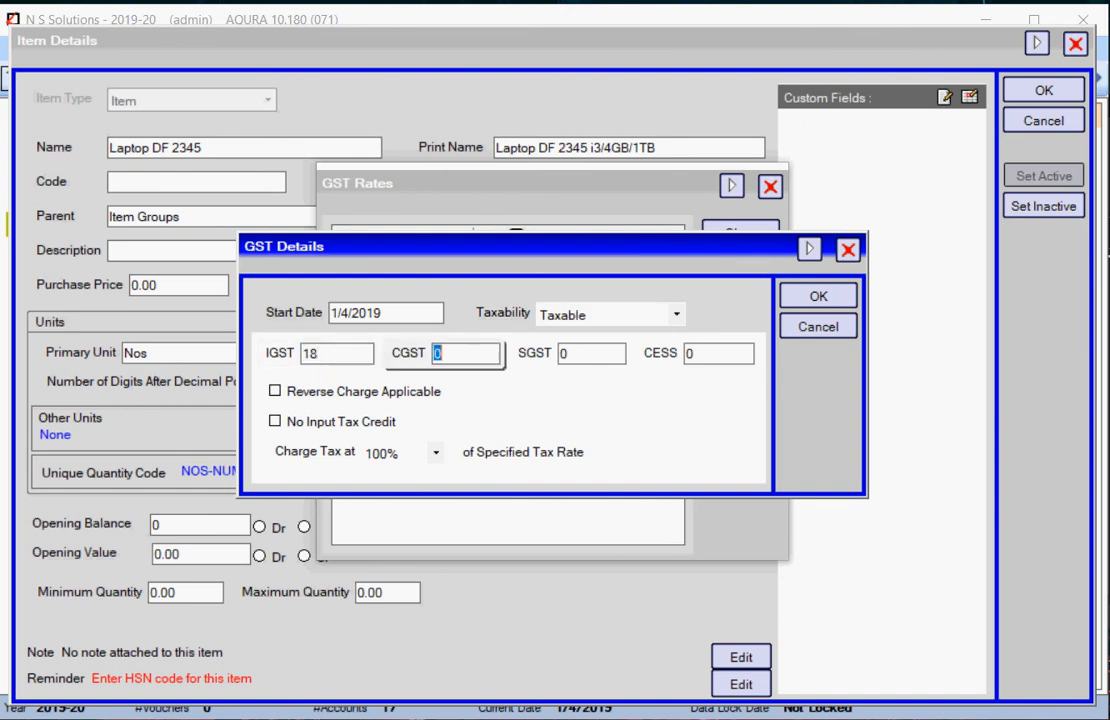
{"action": "type", "text": "9"}
{"action": "key", "text": "Tab"}
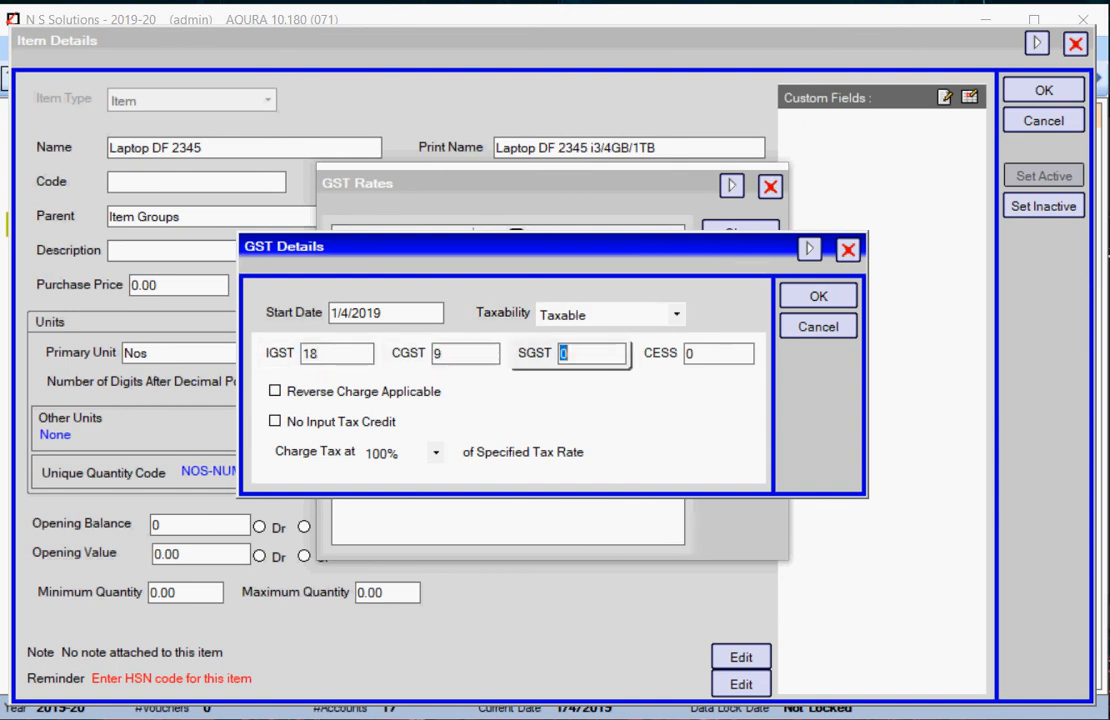
{"action": "type", "text": "9"}
{"action": "left_click", "coordinate": [438, 455]}
{"action": "left_click", "coordinate": [441, 457]}
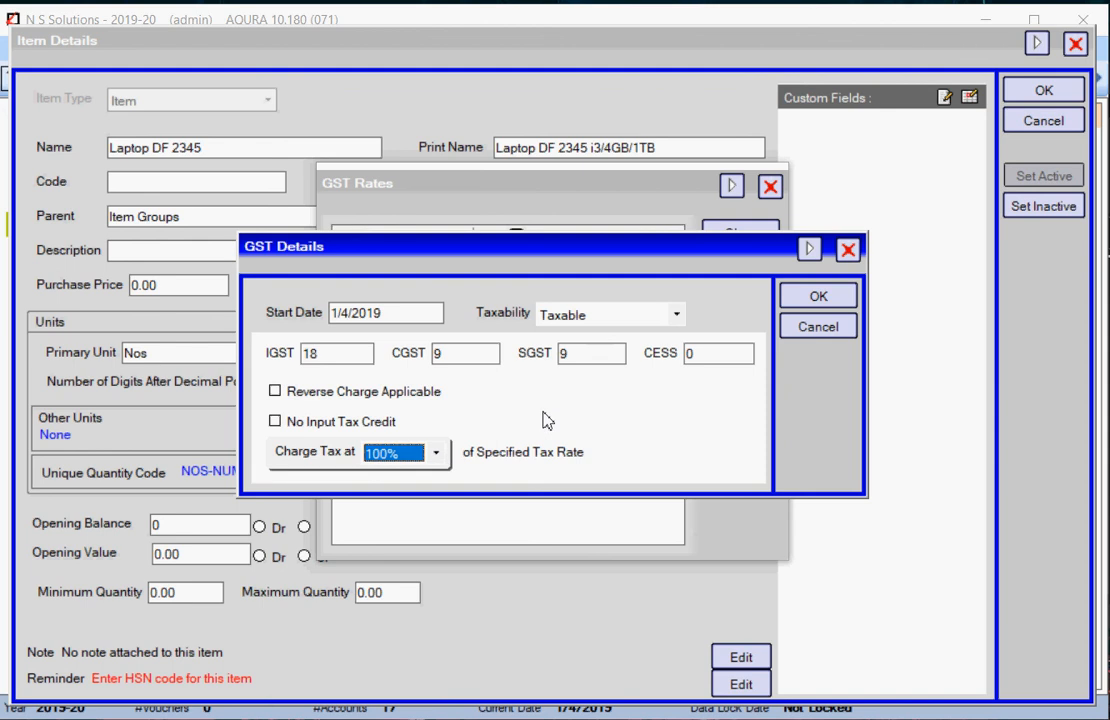
Step: Save the GST rate and the edited laptop item, and close the item list
{"action": "left_click", "coordinate": [816, 298]}
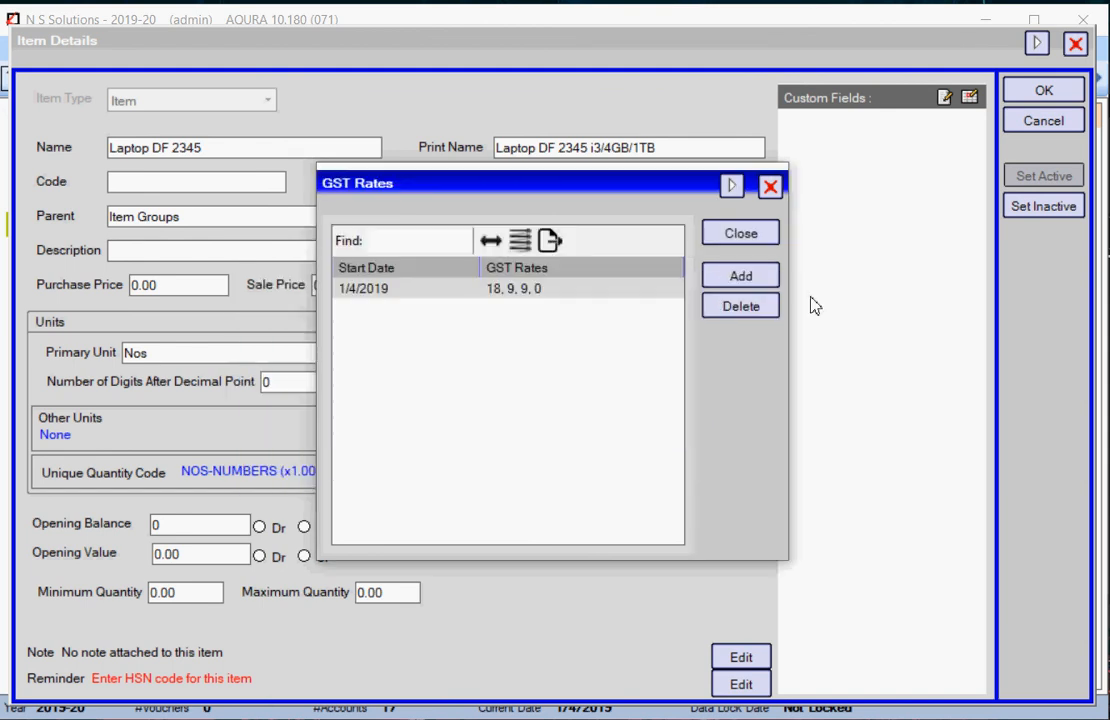
{"action": "left_click", "coordinate": [730, 235]}
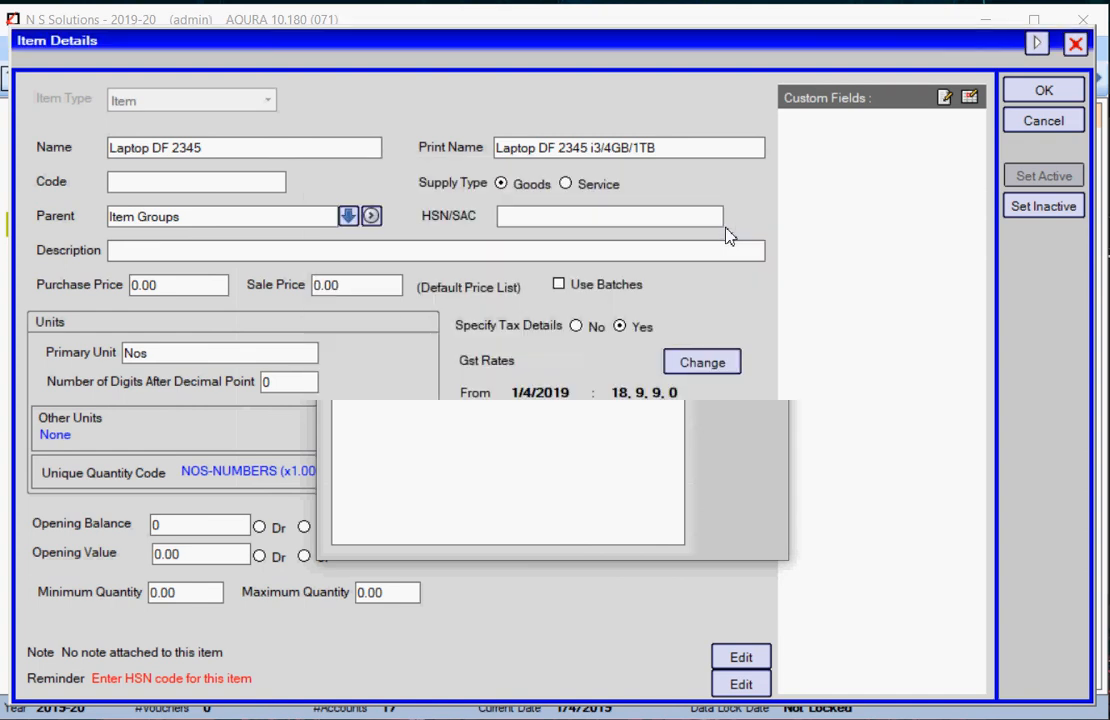
{"action": "left_click", "coordinate": [1043, 92]}
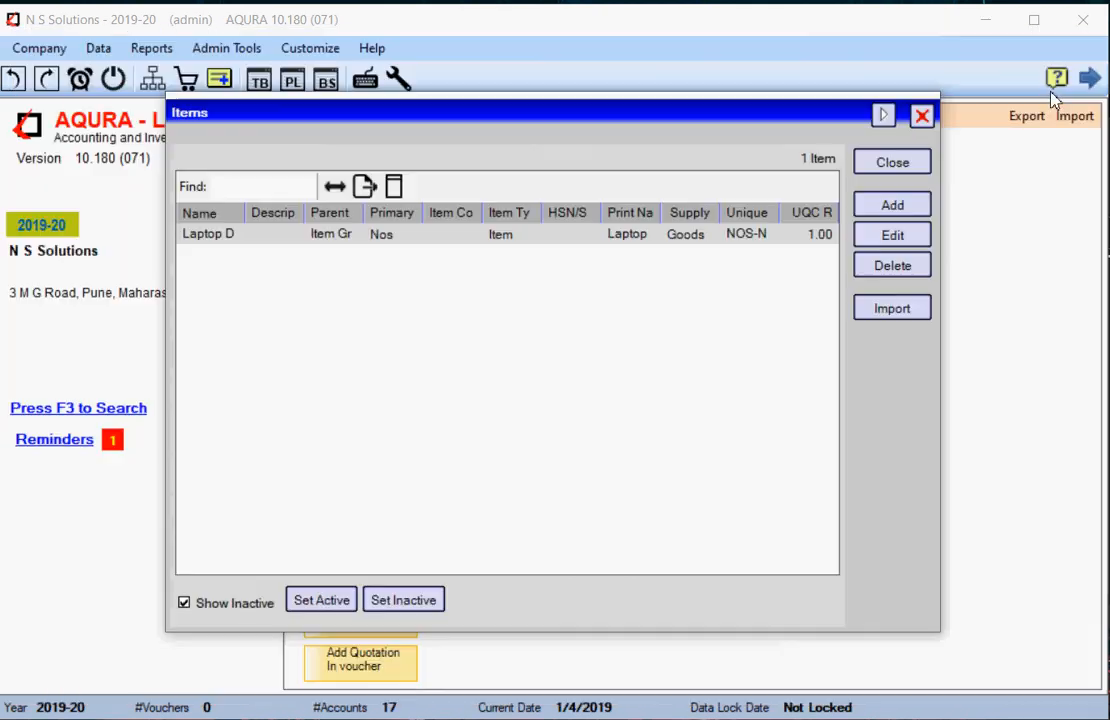
{"action": "left_click", "coordinate": [889, 163]}
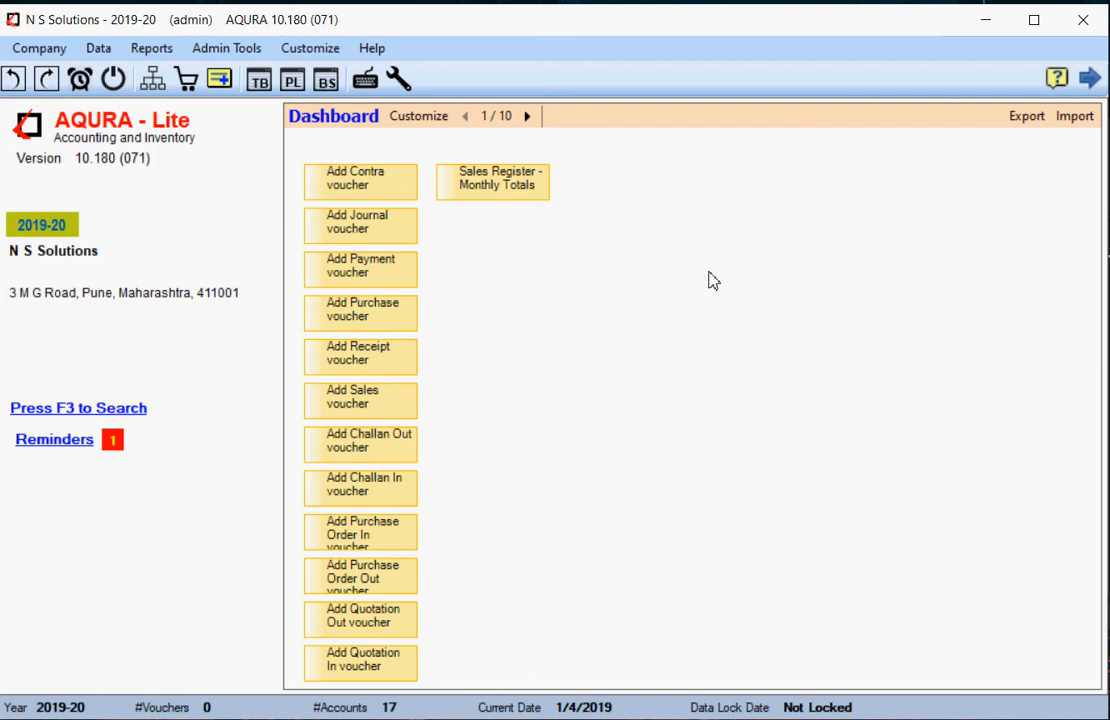
Step: Start a purchase voucher as an invoice cum challan for Supplier Co, with party's bill number DF3453
{"action": "key", "text": "F2"}
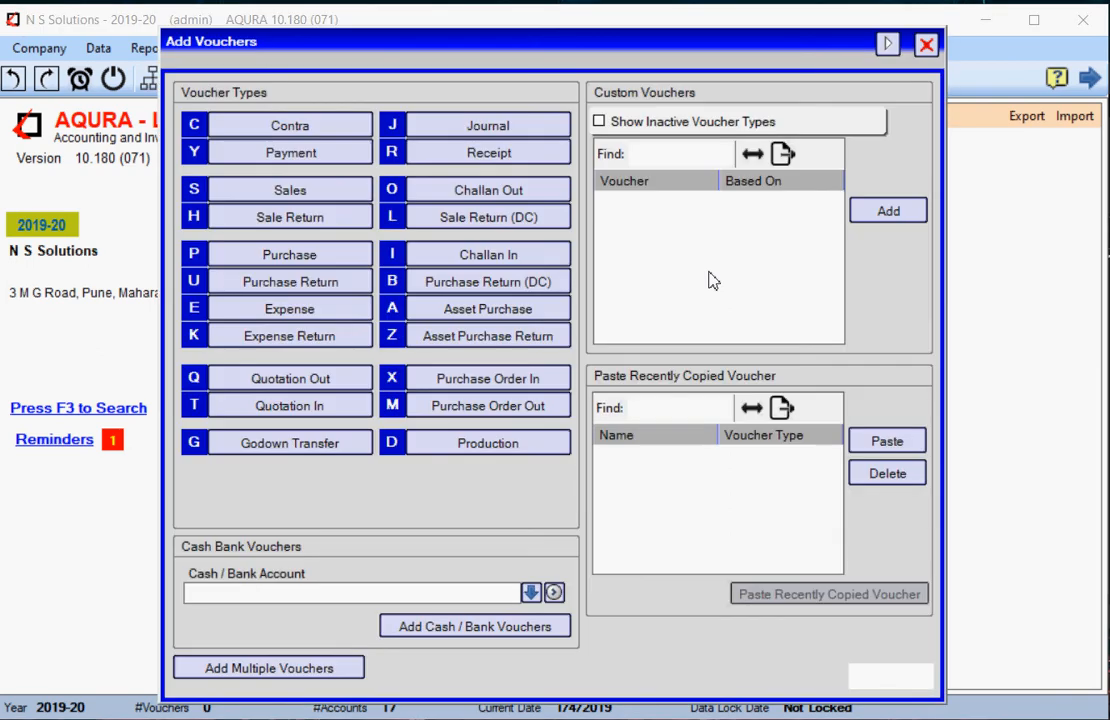
{"action": "left_click", "coordinate": [262, 258]}
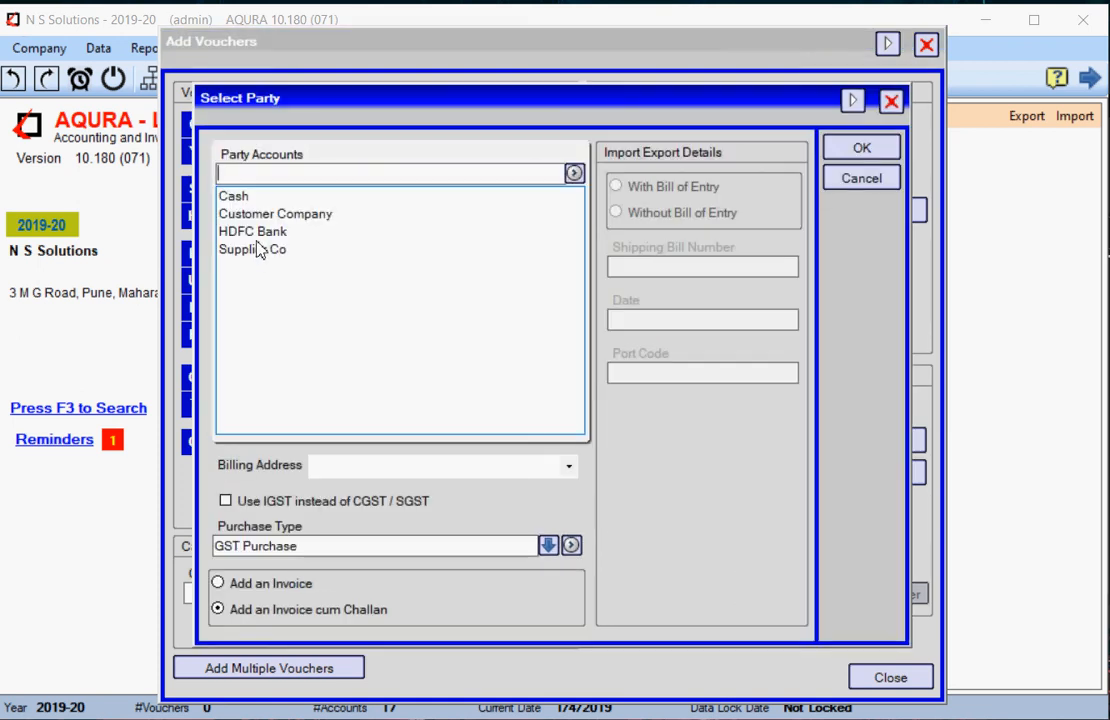
{"action": "left_click", "coordinate": [258, 250]}
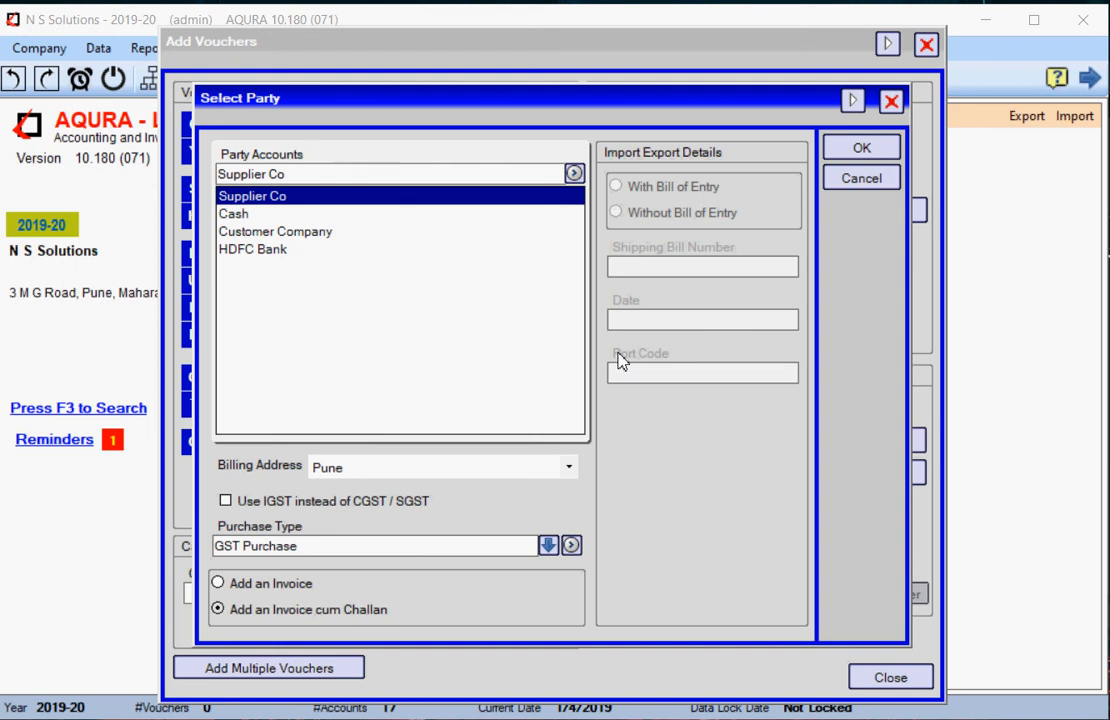
{"action": "left_click", "coordinate": [858, 149]}
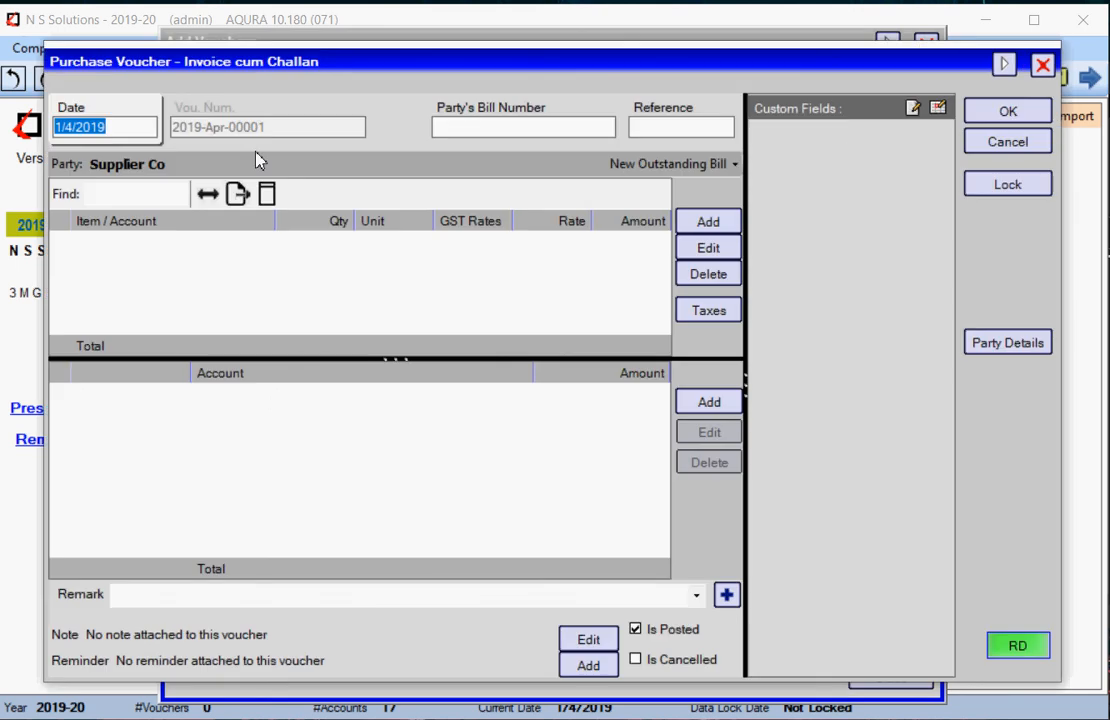
{"action": "left_click", "coordinate": [473, 129]}
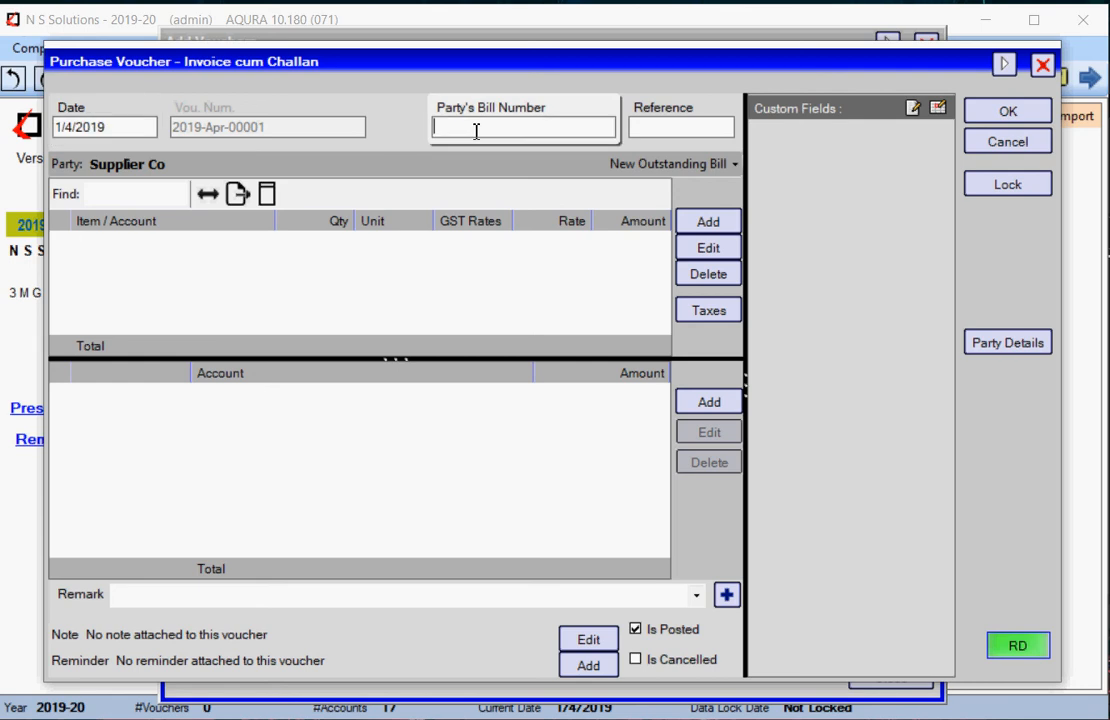
{"action": "type", "text": "DF3453"}
{"action": "key", "text": "Tab"}
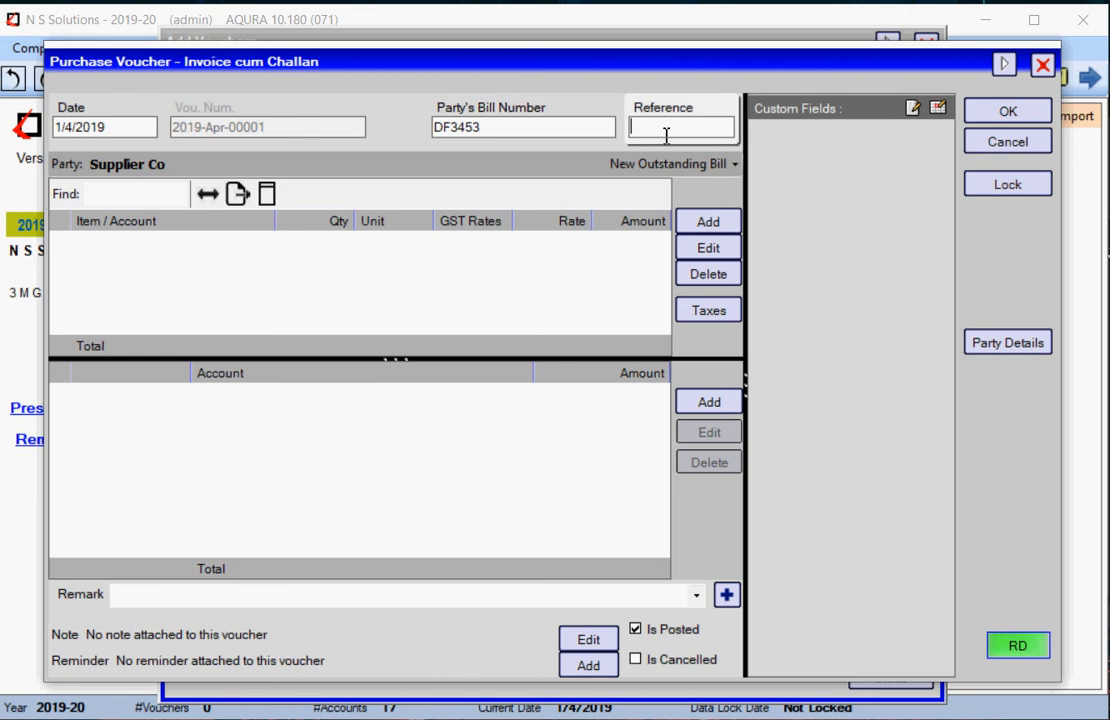
Step: Add one Laptop DF 2345 in Nos to the voucher at a rate of 35,000, using the Purchase account
{"action": "left_click", "coordinate": [697, 227]}
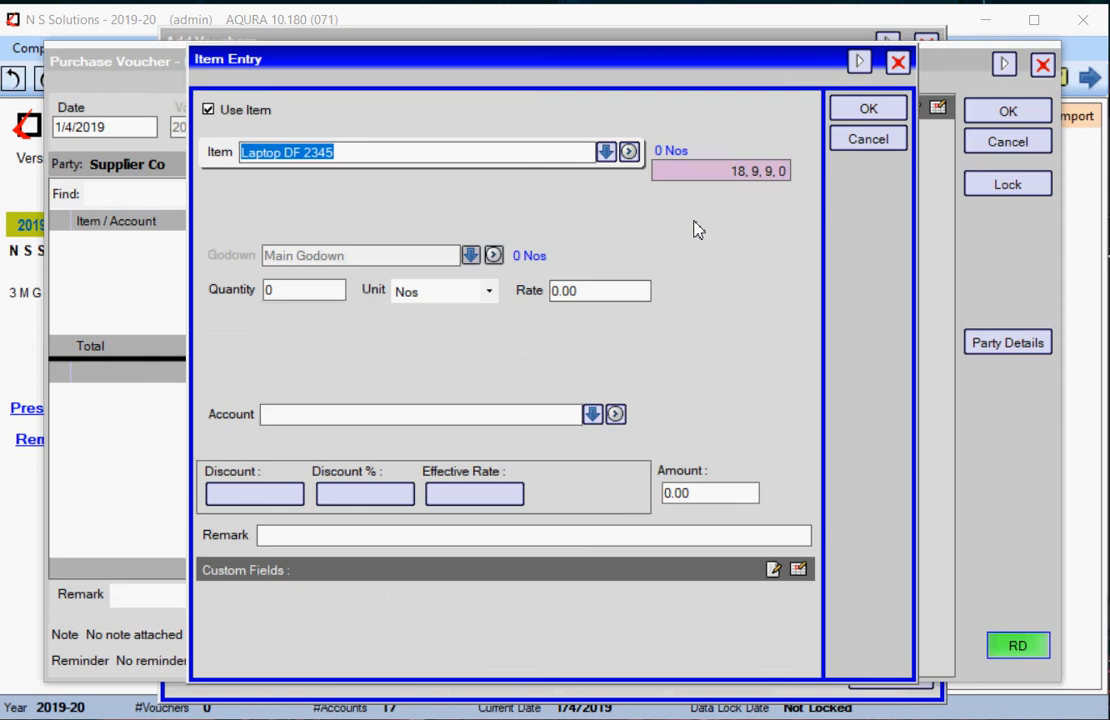
{"action": "key", "text": "Return"}
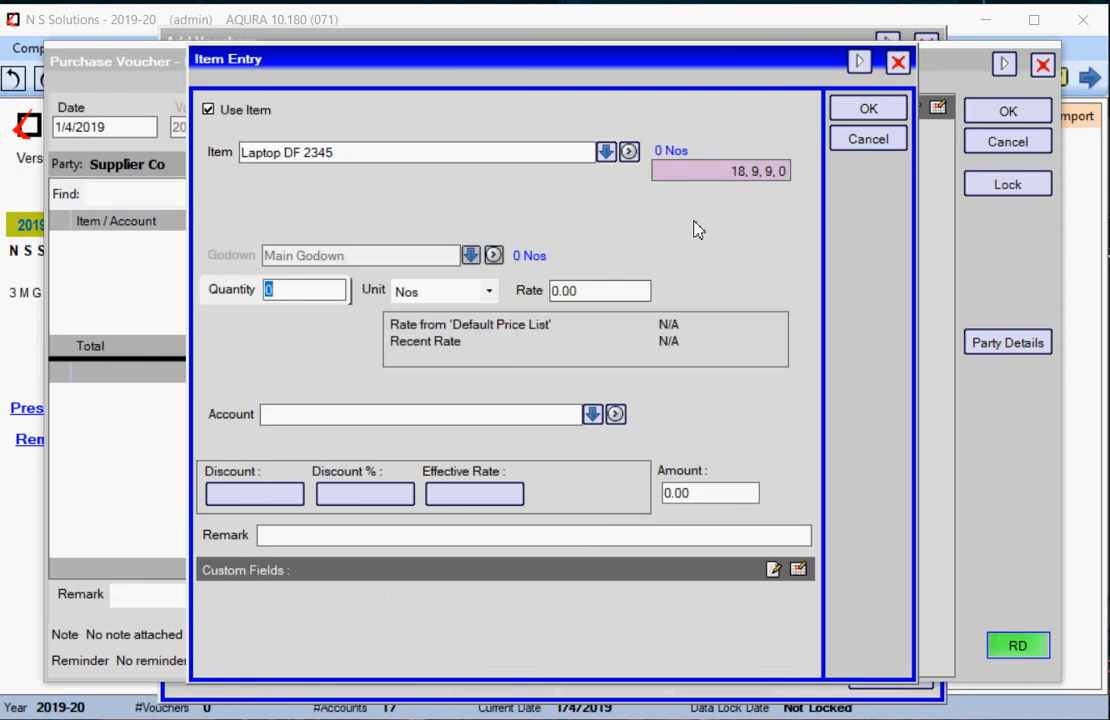
{"action": "type", "text": "1"}
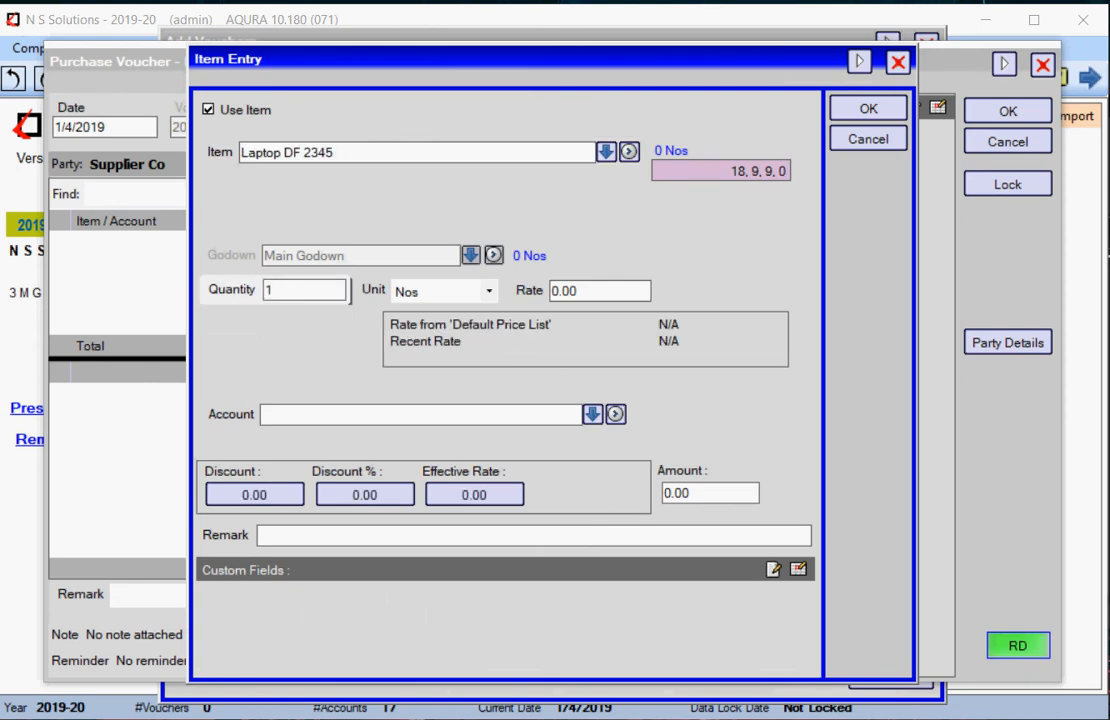
{"action": "key", "text": "Return"}
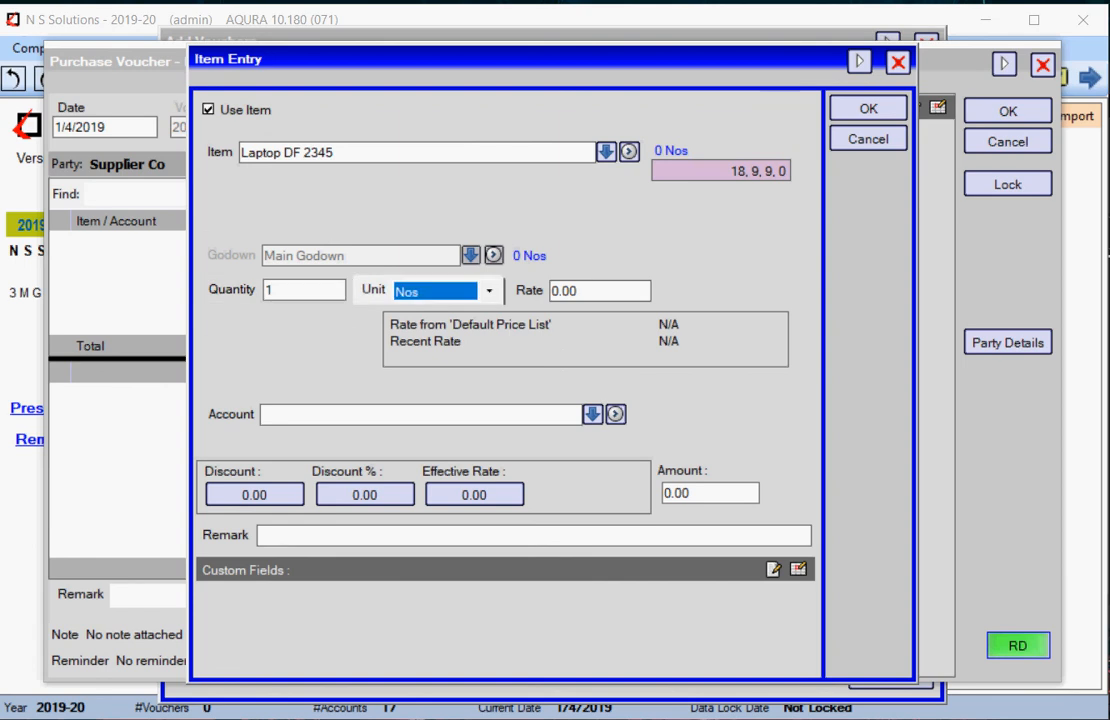
{"action": "key", "text": "Return"}
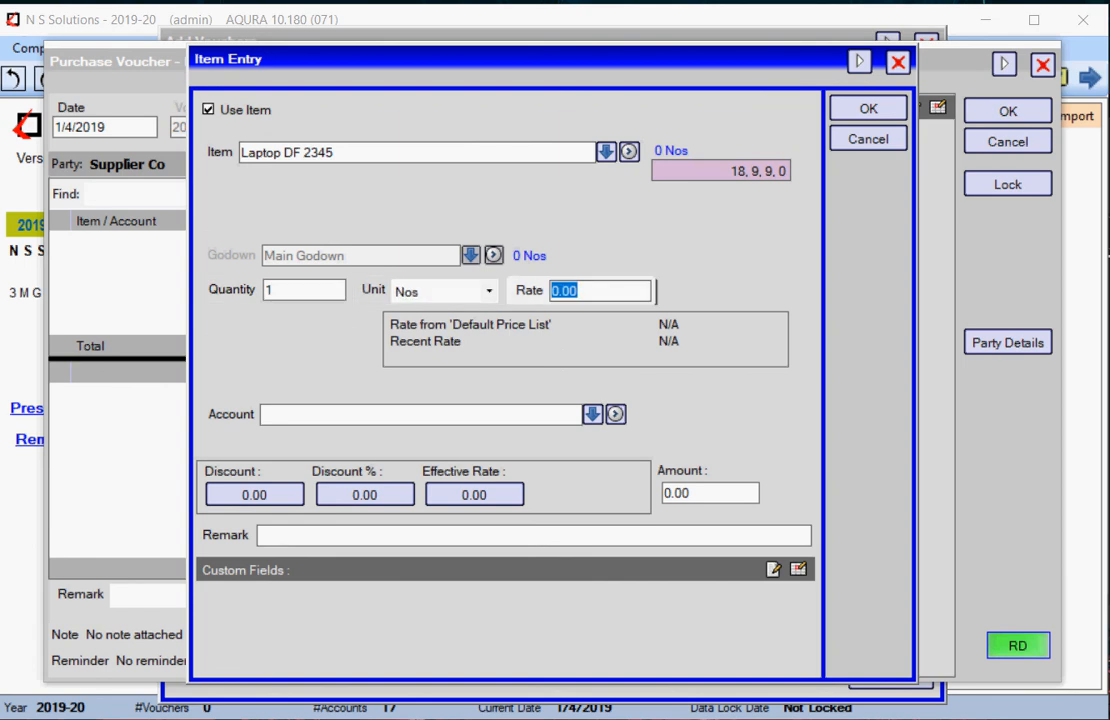
{"action": "type", "text": "35000"}
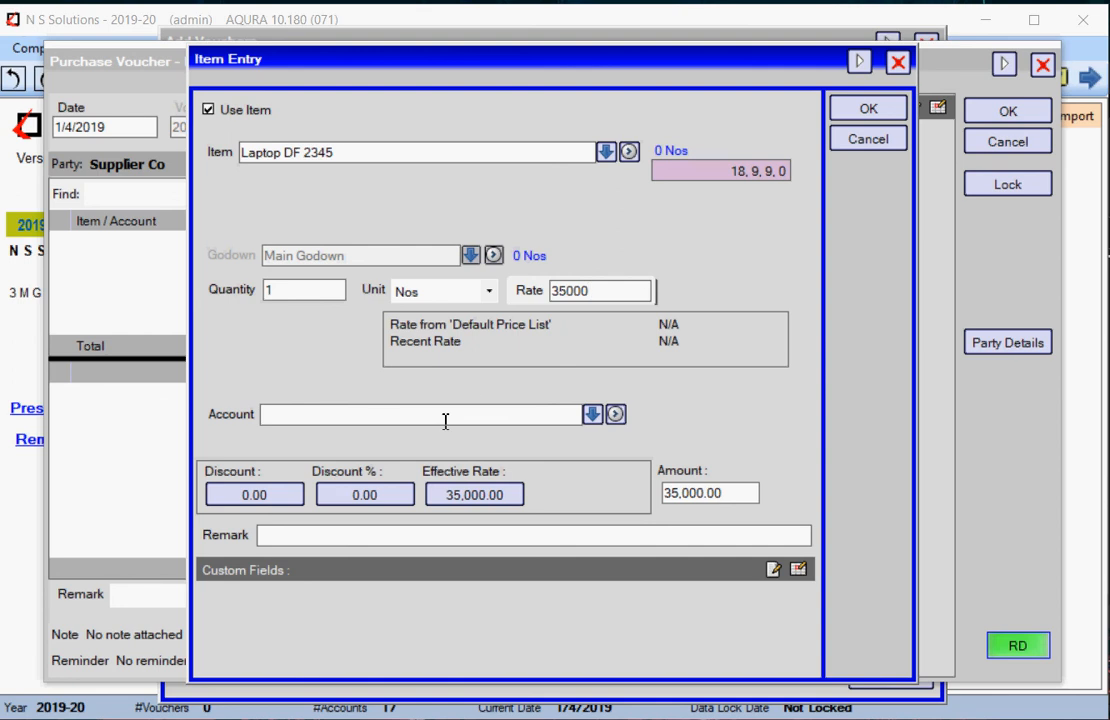
{"action": "key", "text": "Return"}
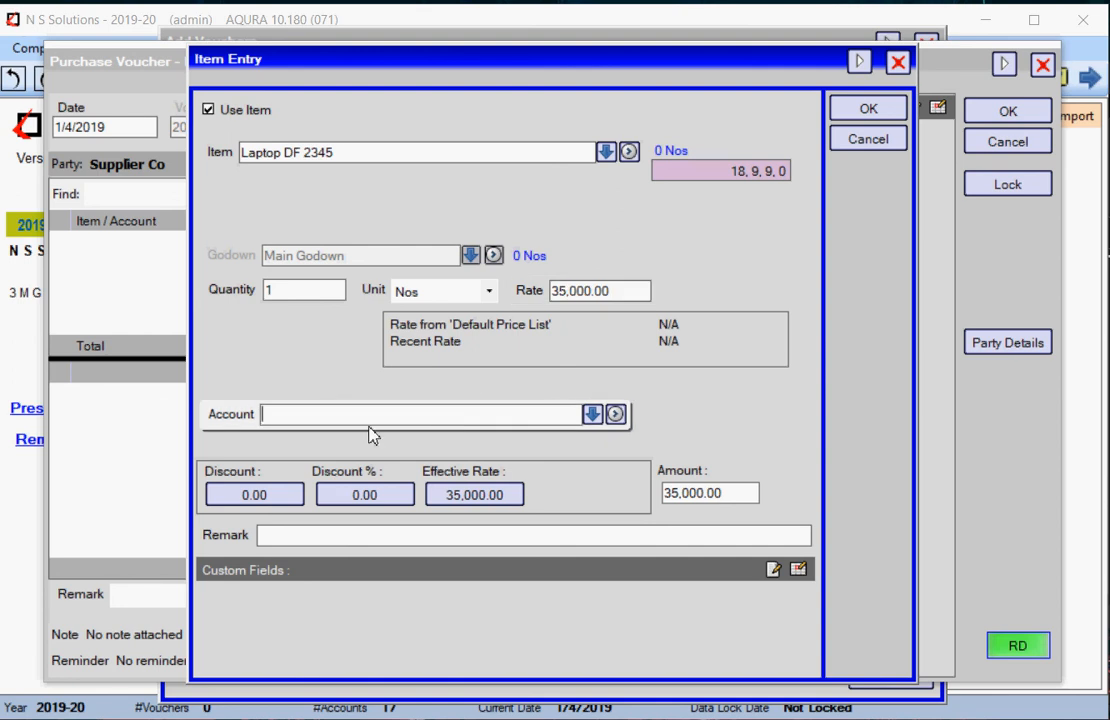
{"action": "type", "text": "pu"}
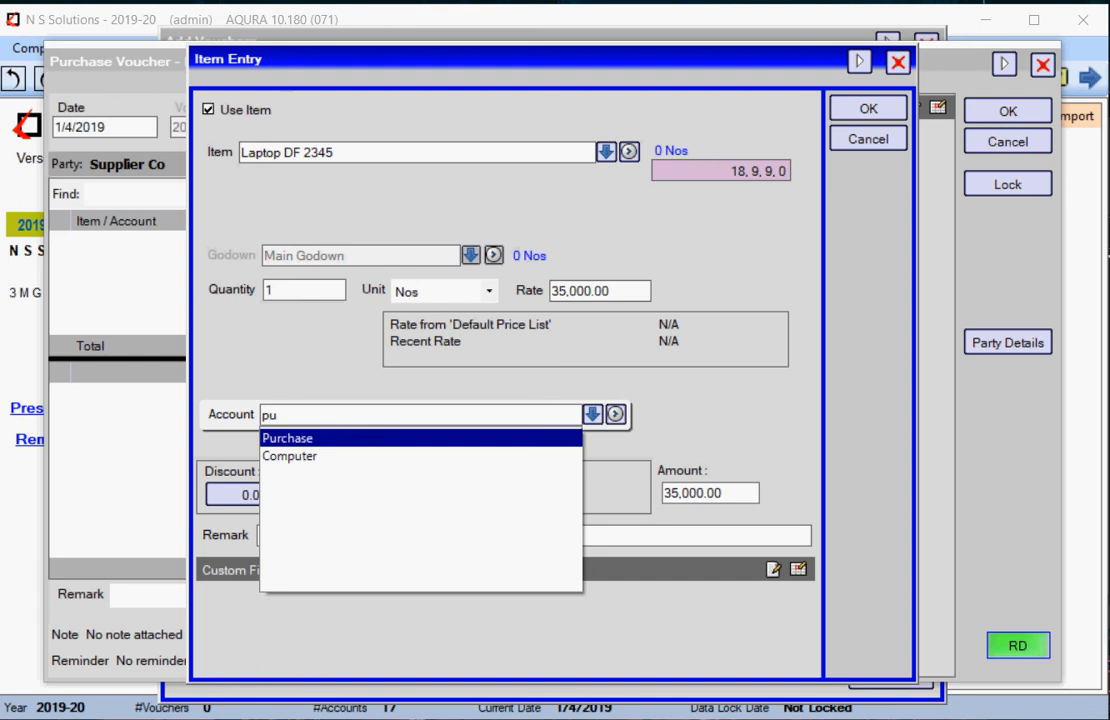
{"action": "left_click", "coordinate": [441, 437]}
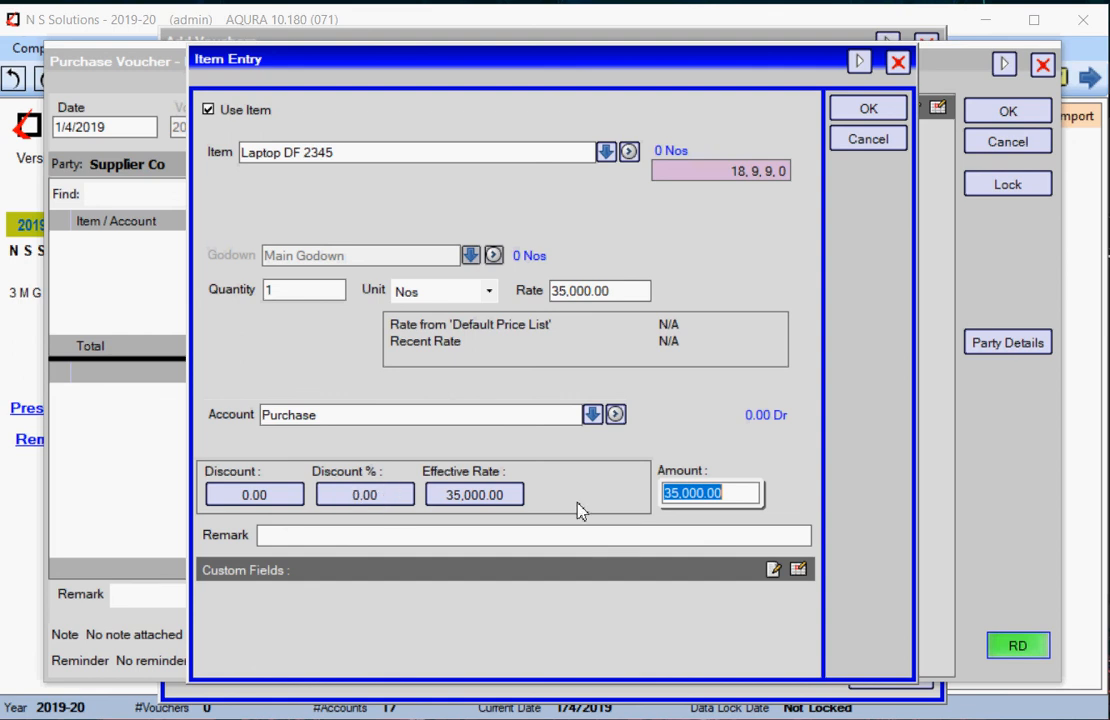
{"action": "left_click", "coordinate": [870, 112]}
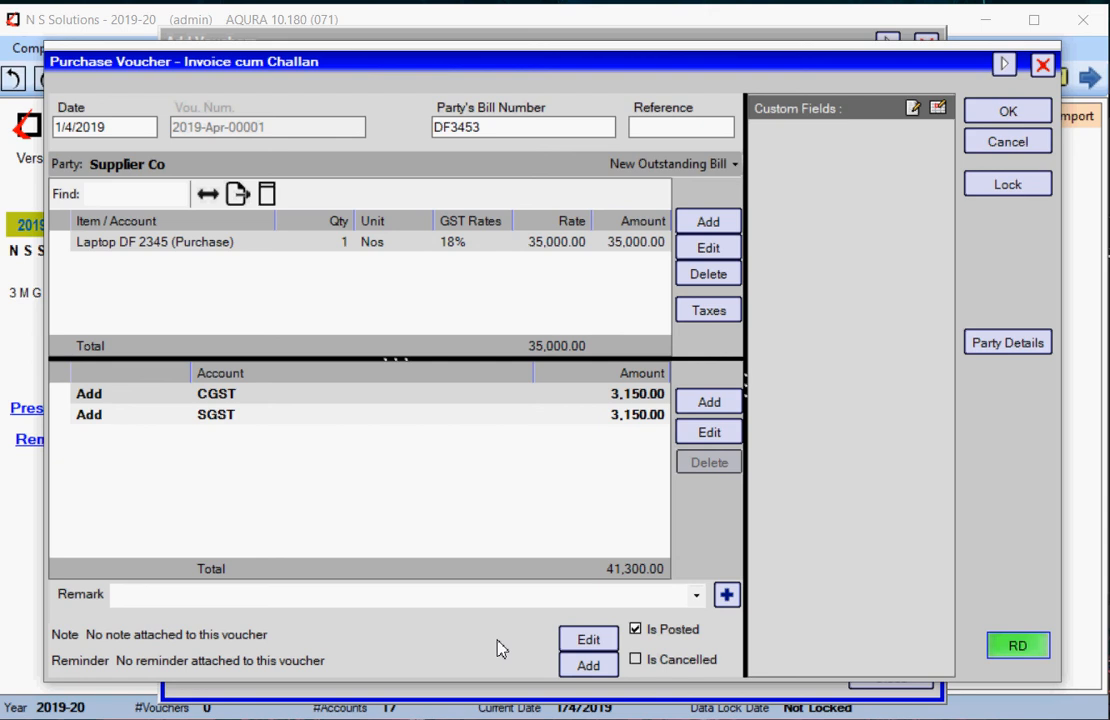
Step: Set the voucher's remark to "Sent by Courier" and view its note editor without adding a note
{"action": "left_click", "coordinate": [311, 592]}
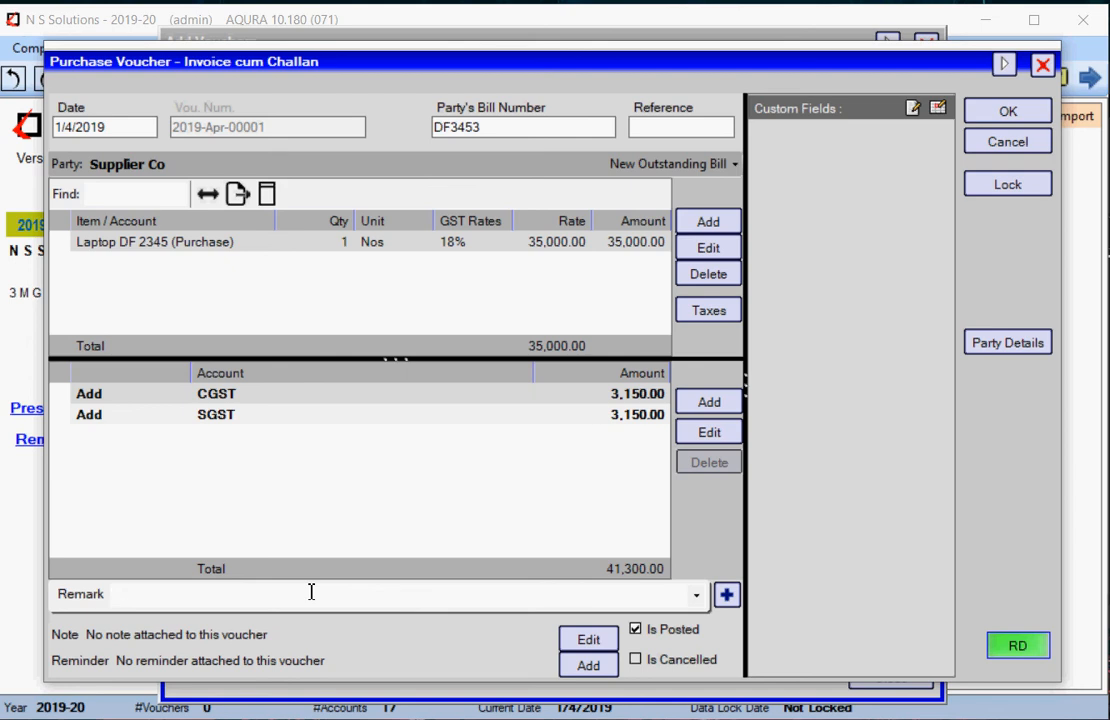
{"action": "type", "text": "Sent by Courier"}
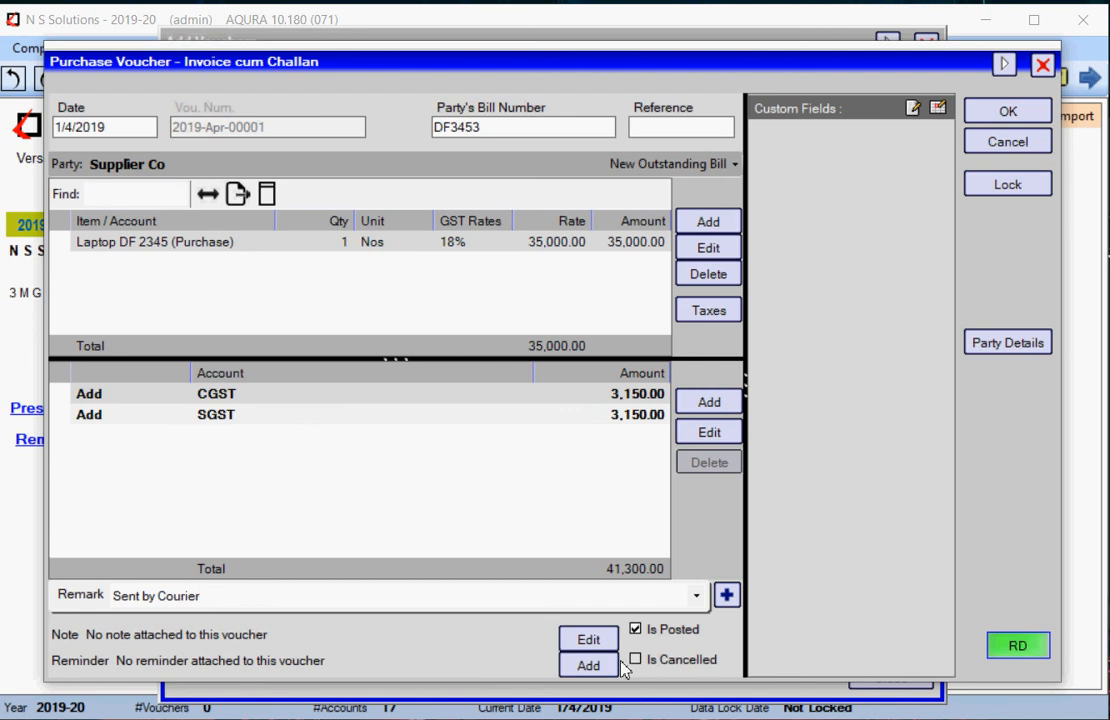
{"action": "left_click", "coordinate": [587, 642]}
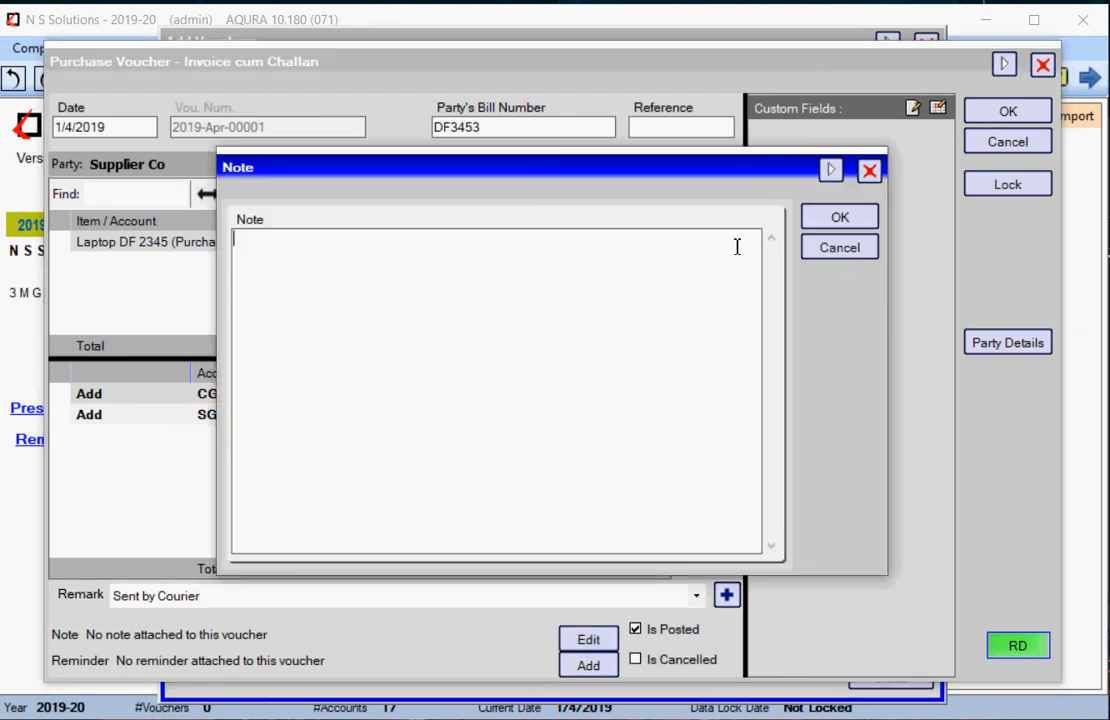
{"action": "left_click", "coordinate": [844, 255]}
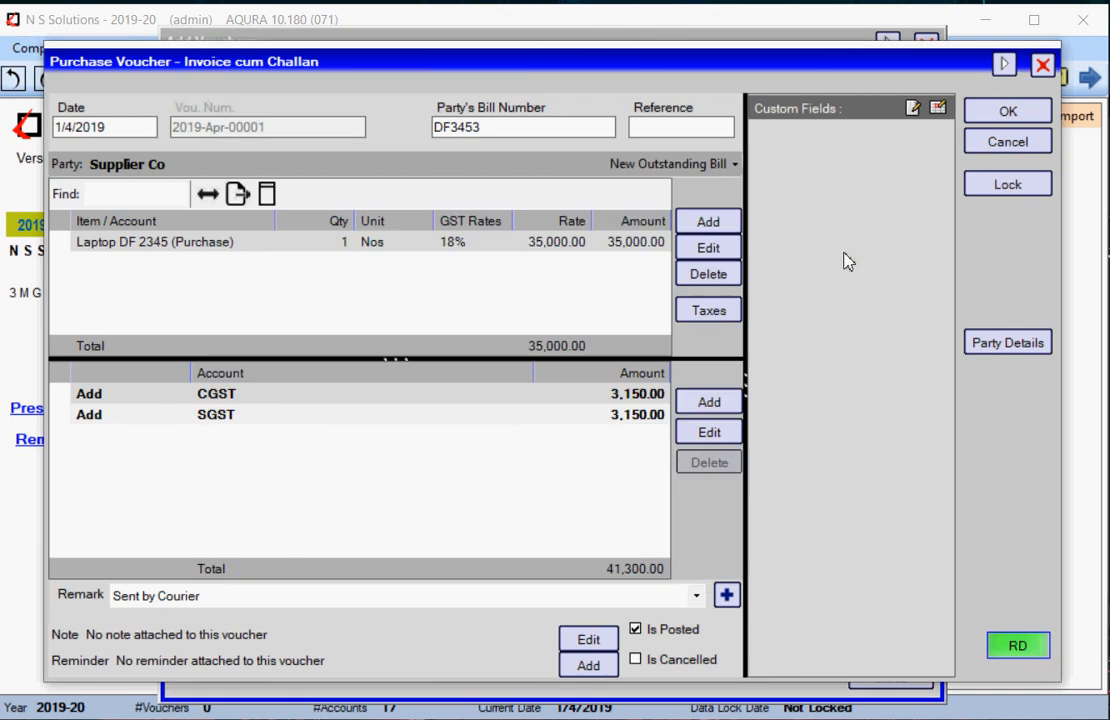
Step: Attach a public reminder "Help customer to extende warranty as per scheme." to the voucher, due 23/3/2020, with 1 day's advance notice
{"action": "left_click", "coordinate": [588, 666]}
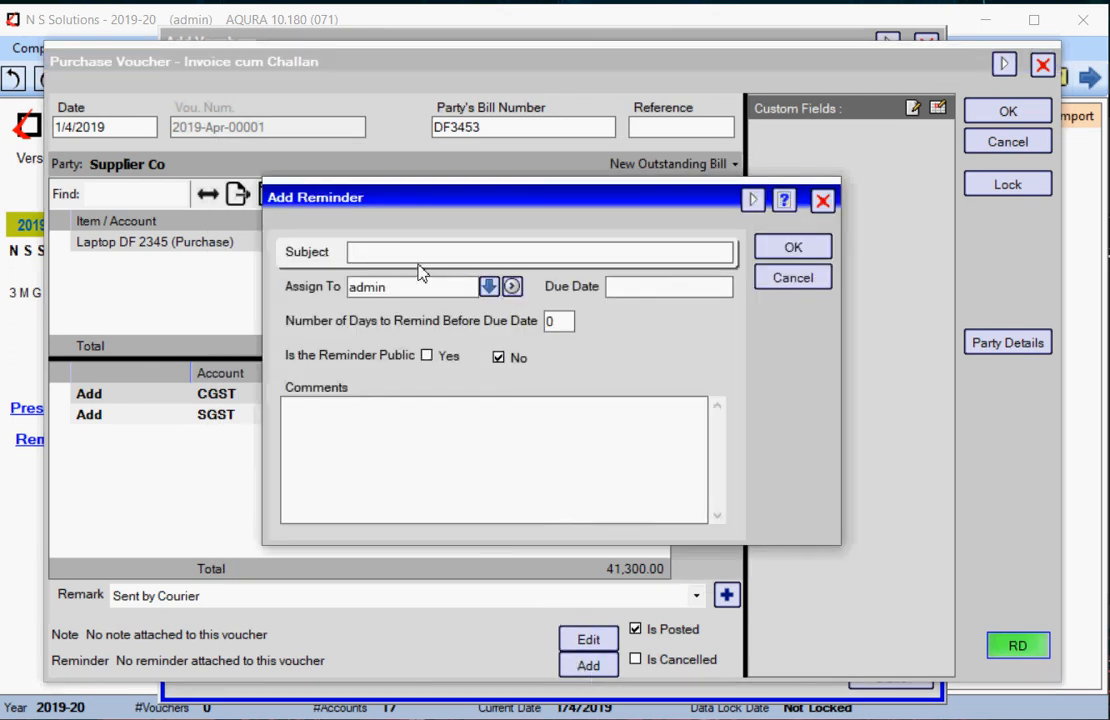
{"action": "type", "text": "Help customer to extende"}
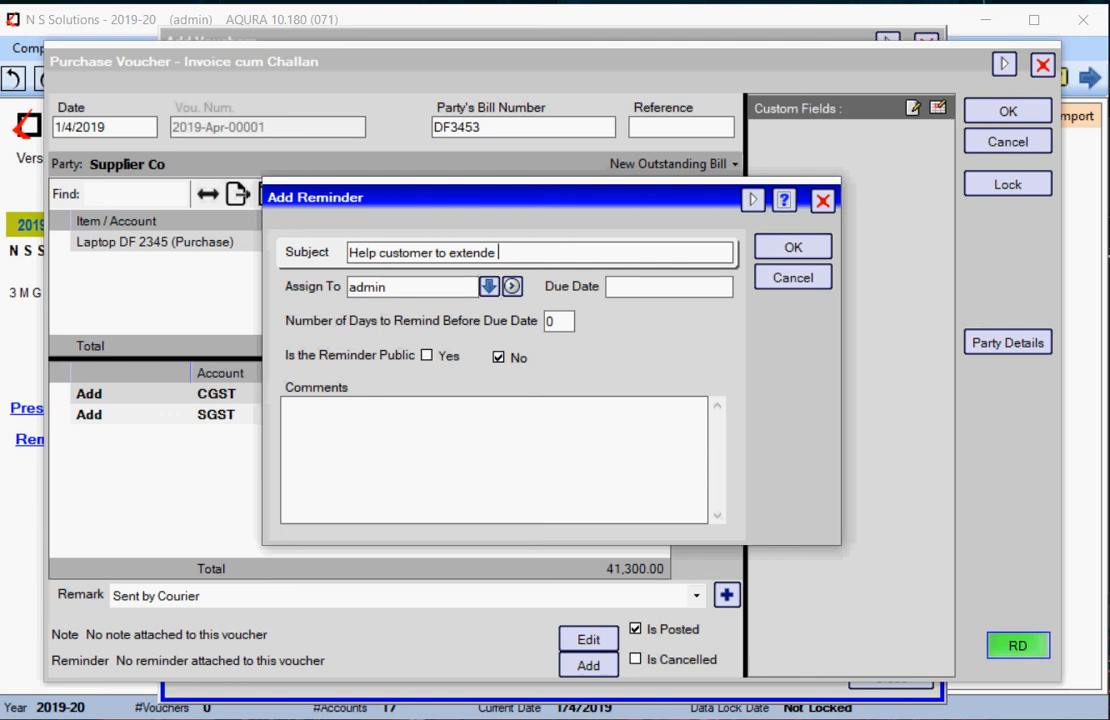
{"action": "type", "text": " warranty as per sch"}
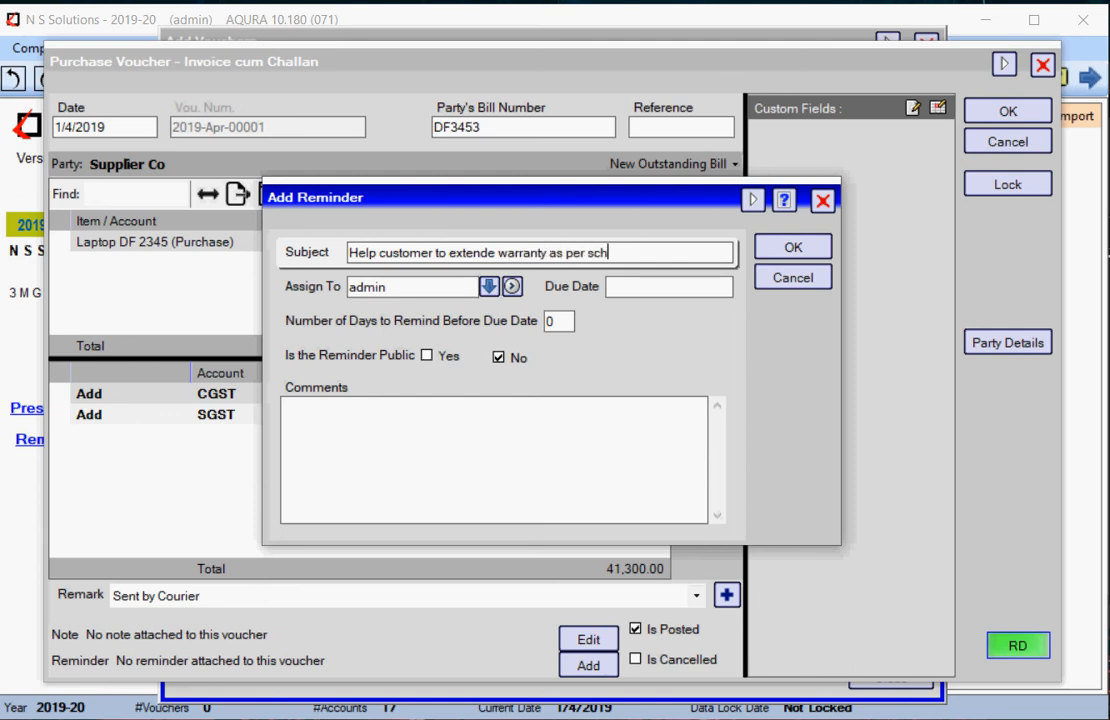
{"action": "type", "text": "eme."}
{"action": "left_click", "coordinate": [619, 288]}
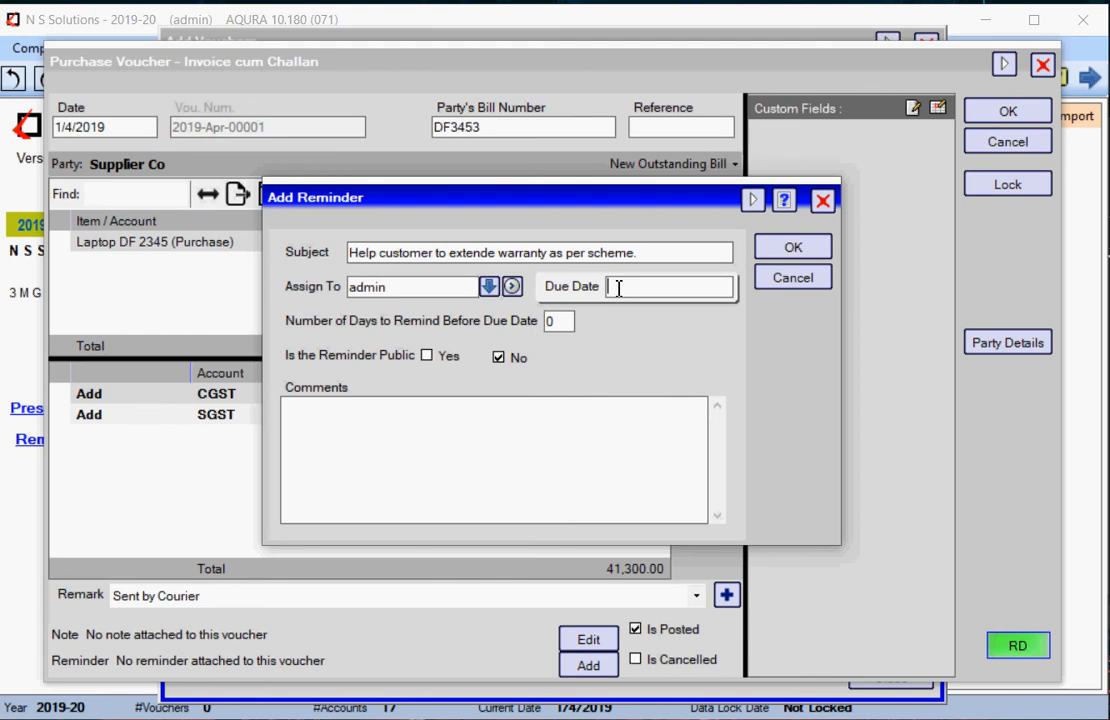
{"action": "type", "text": "23/3"}
{"action": "left_click", "coordinate": [427, 357]}
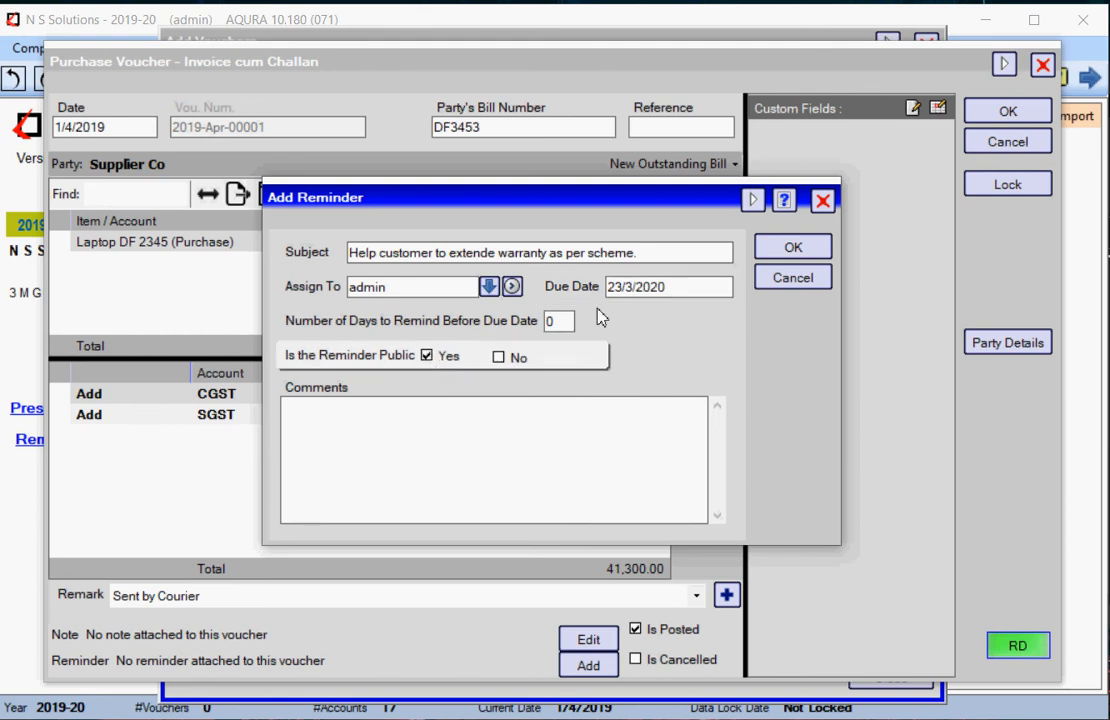
{"action": "left_click", "coordinate": [567, 321]}
{"action": "type", "text": "1"}
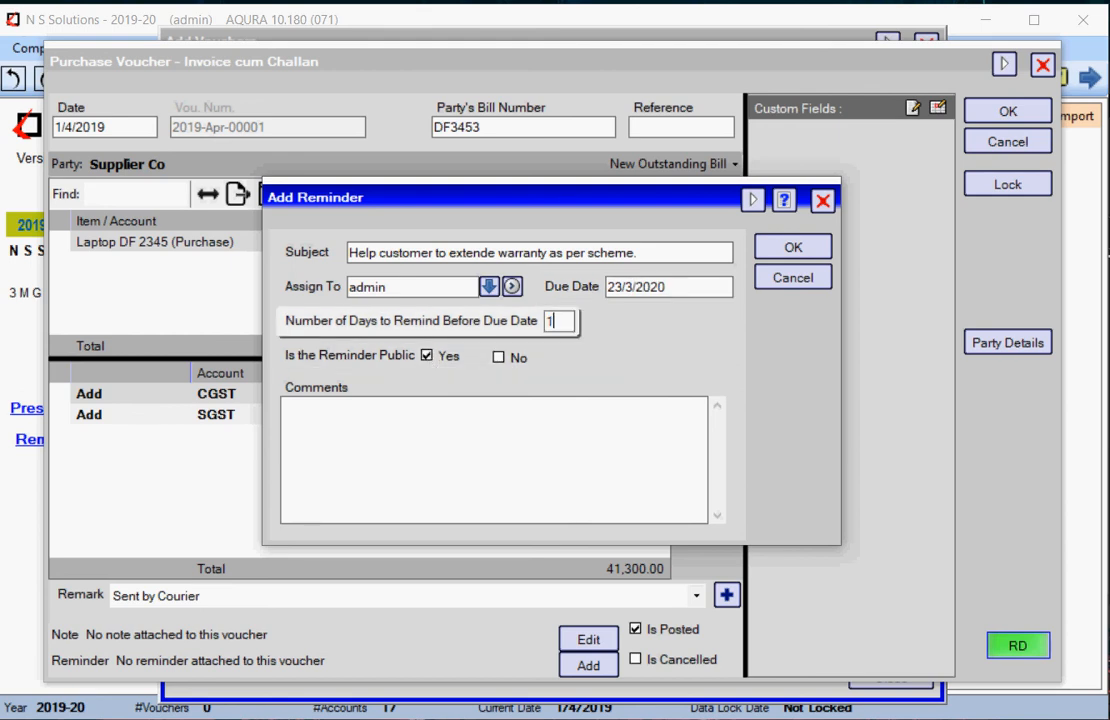
{"action": "left_click", "coordinate": [812, 256]}
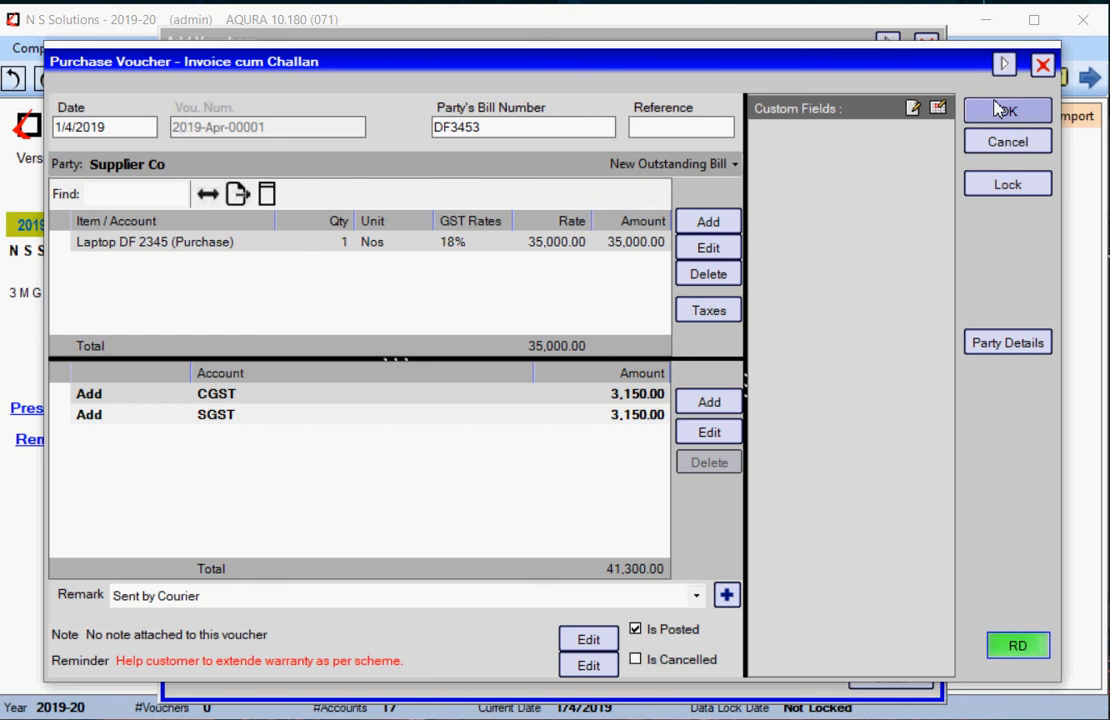
Step: Start a new custom field for the purchase voucher, named Sr No and of type String
{"action": "left_click", "coordinate": [913, 110]}
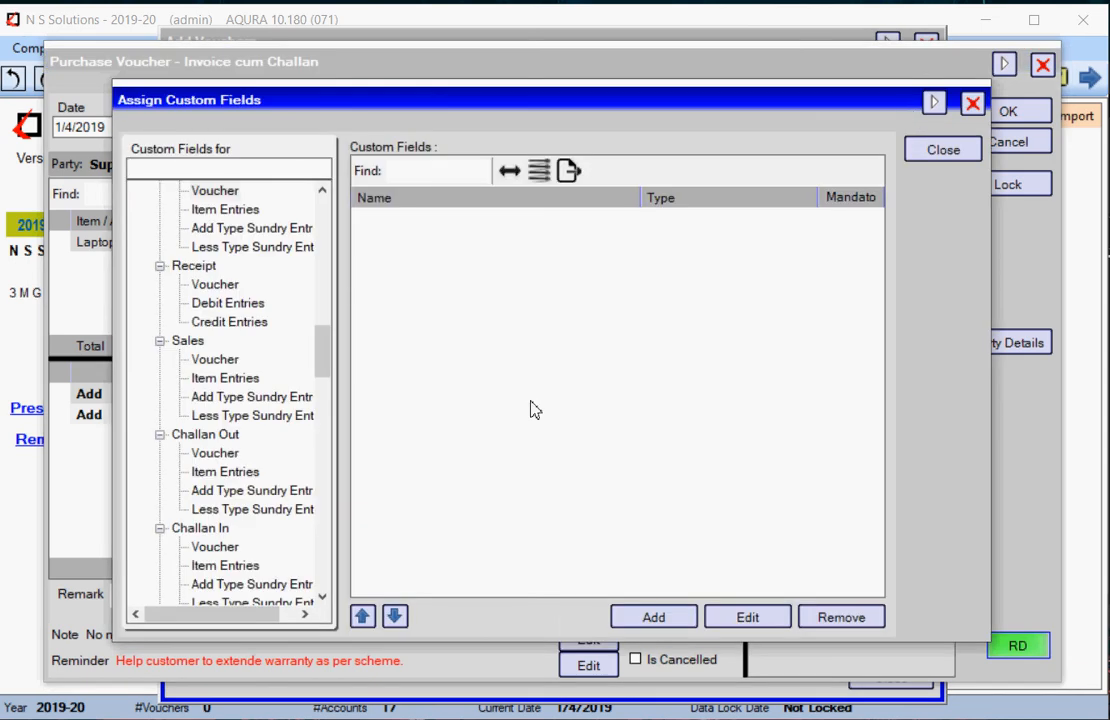
{"action": "left_click", "coordinate": [682, 620]}
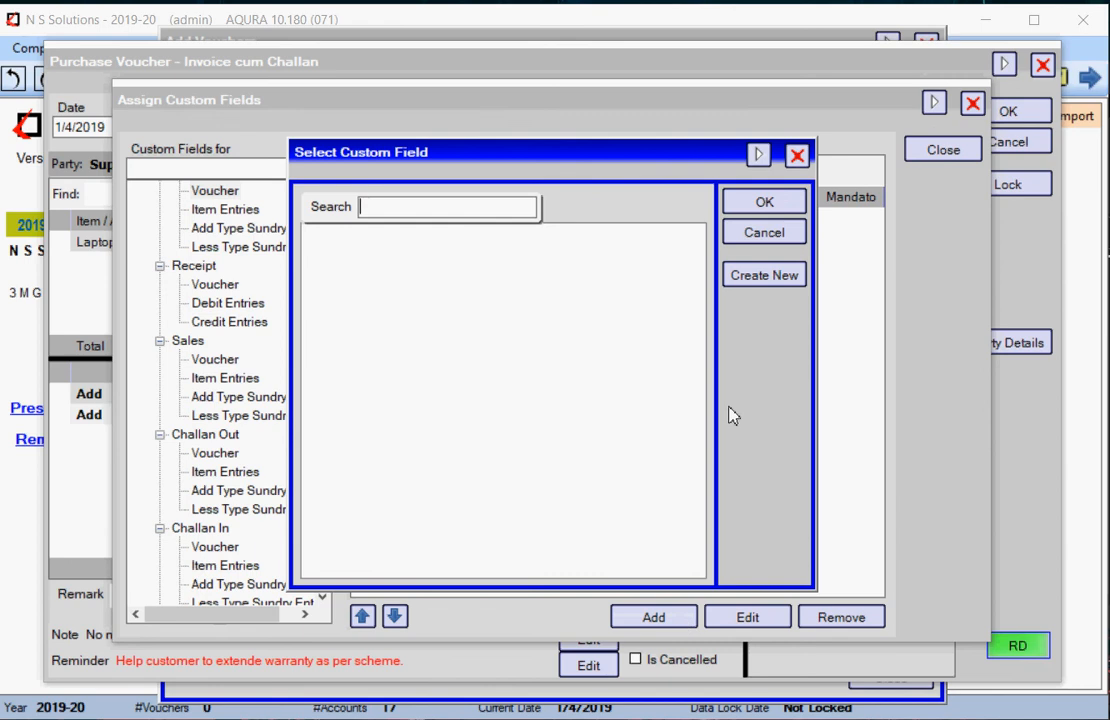
{"action": "left_click", "coordinate": [764, 280]}
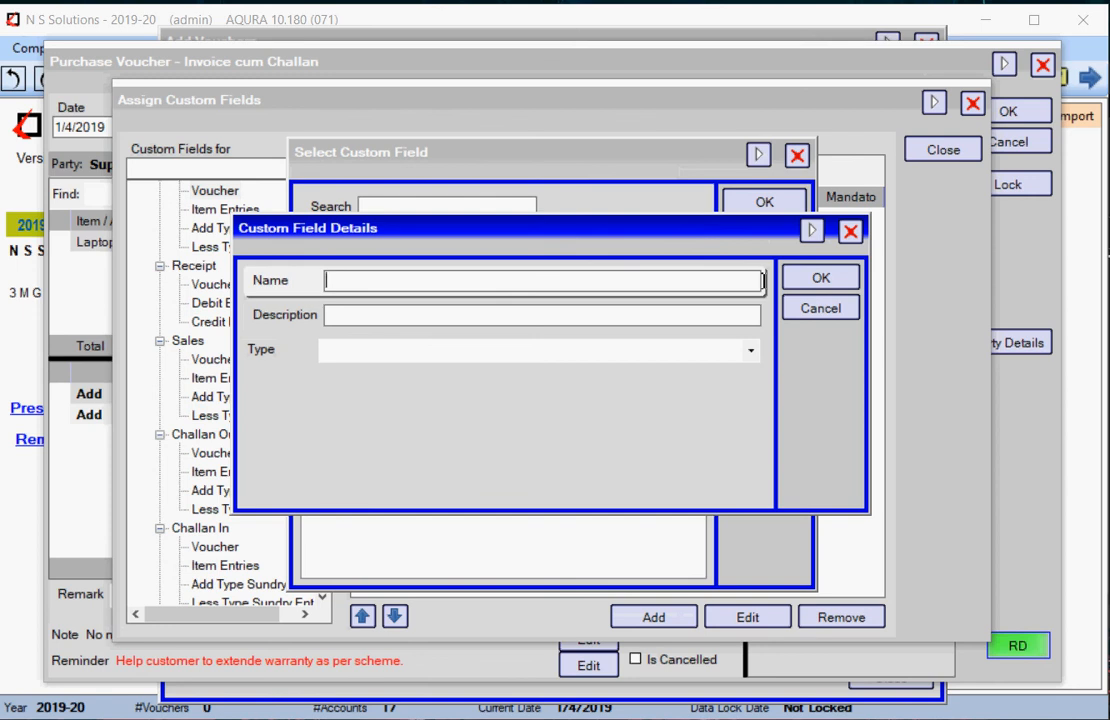
{"action": "type", "text": "Sr No"}
{"action": "left_click", "coordinate": [757, 353]}
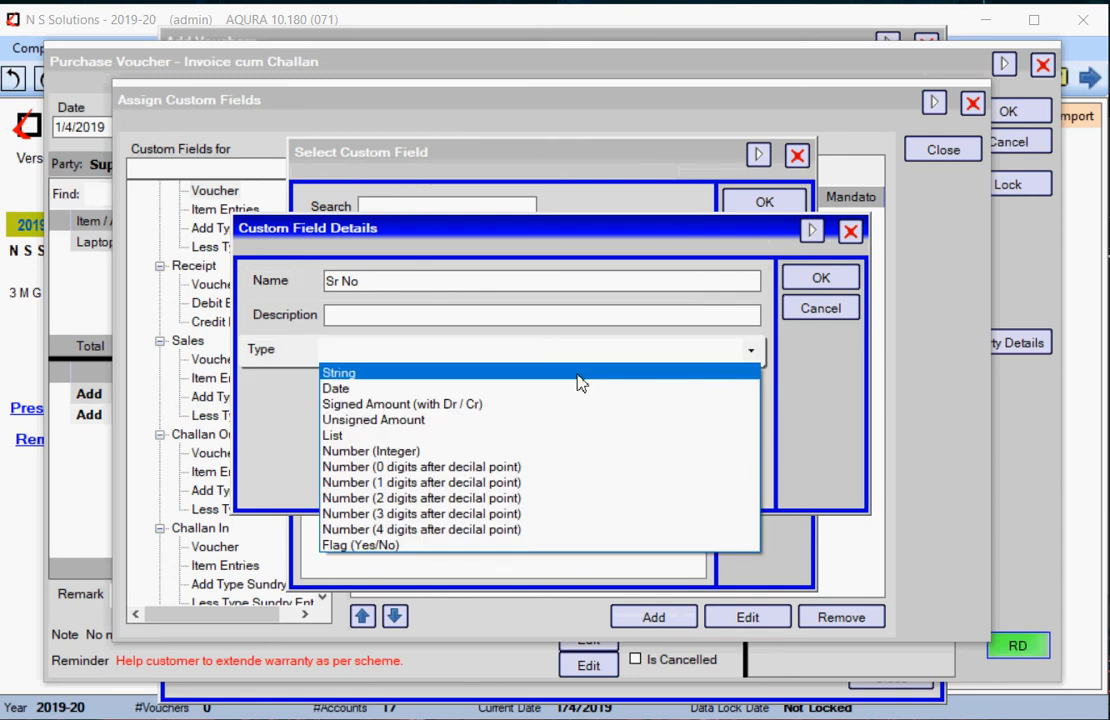
{"action": "left_click", "coordinate": [580, 373]}
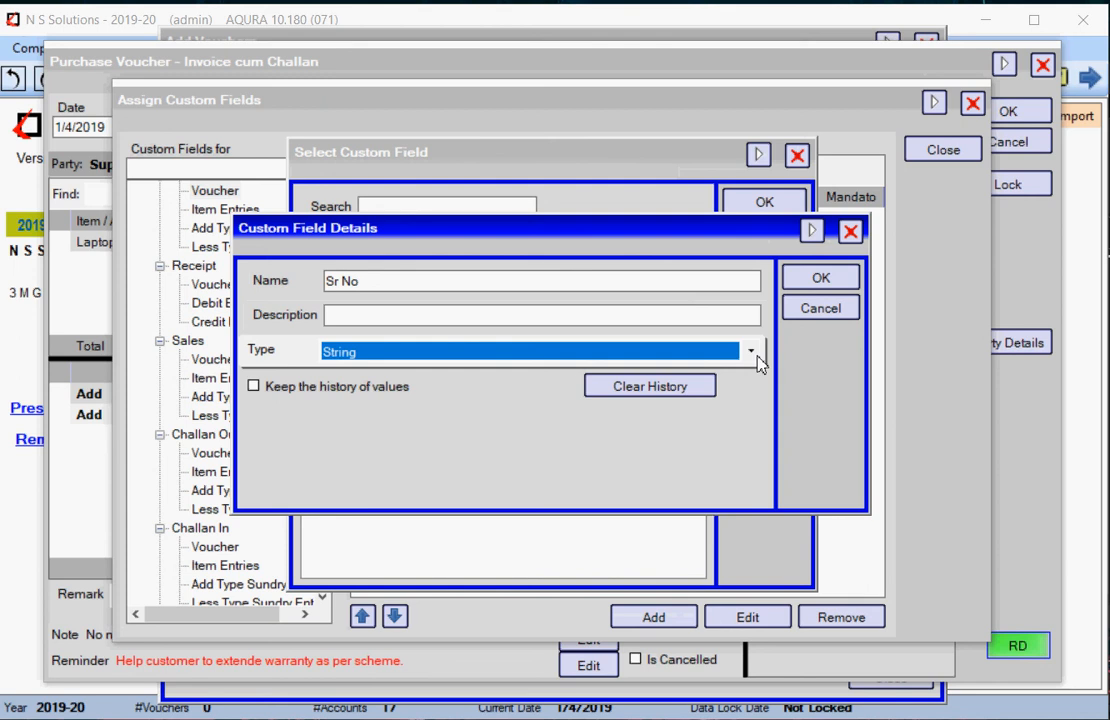
Step: Look through the custom field types, try Number (Integer) for Sr No and set it back to String
{"action": "left_click", "coordinate": [752, 352]}
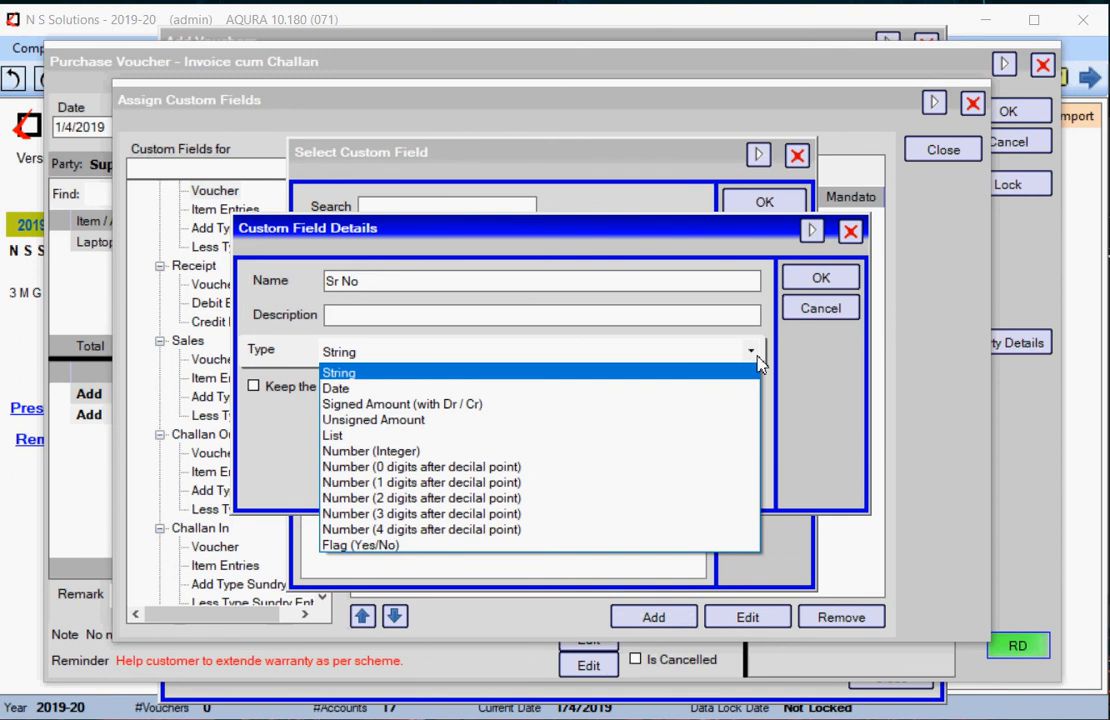
{"action": "left_click", "coordinate": [757, 358]}
{"action": "left_click", "coordinate": [750, 357]}
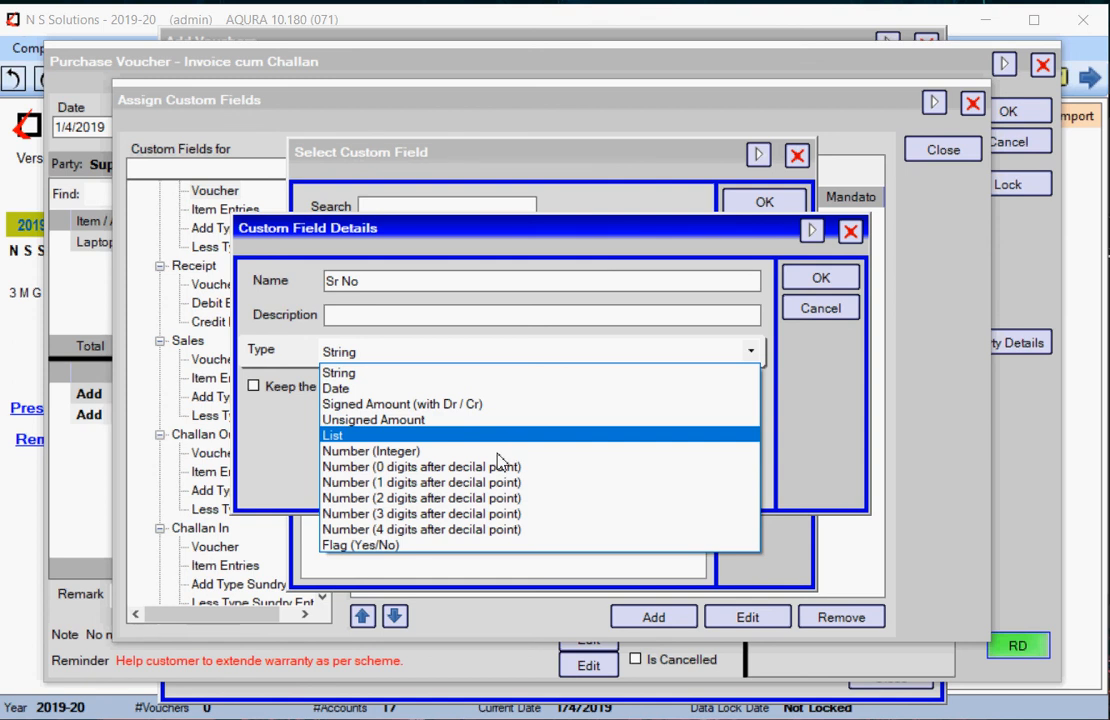
{"action": "left_click", "coordinate": [410, 453]}
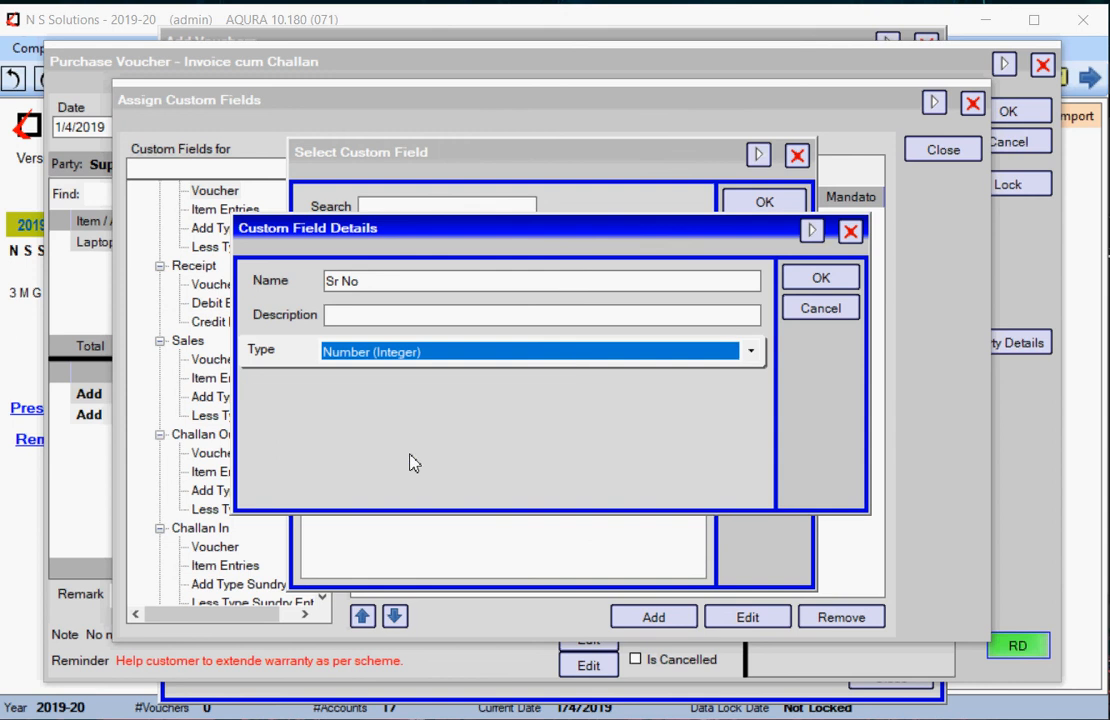
{"action": "left_click", "coordinate": [754, 357]}
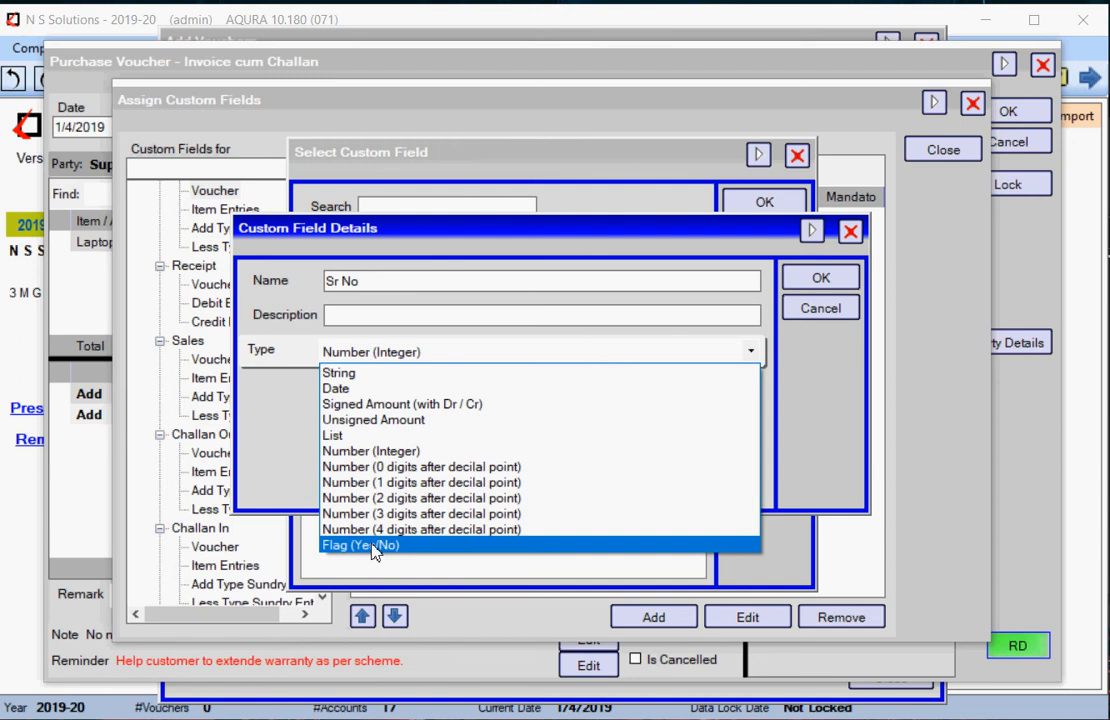
{"action": "left_click", "coordinate": [393, 374]}
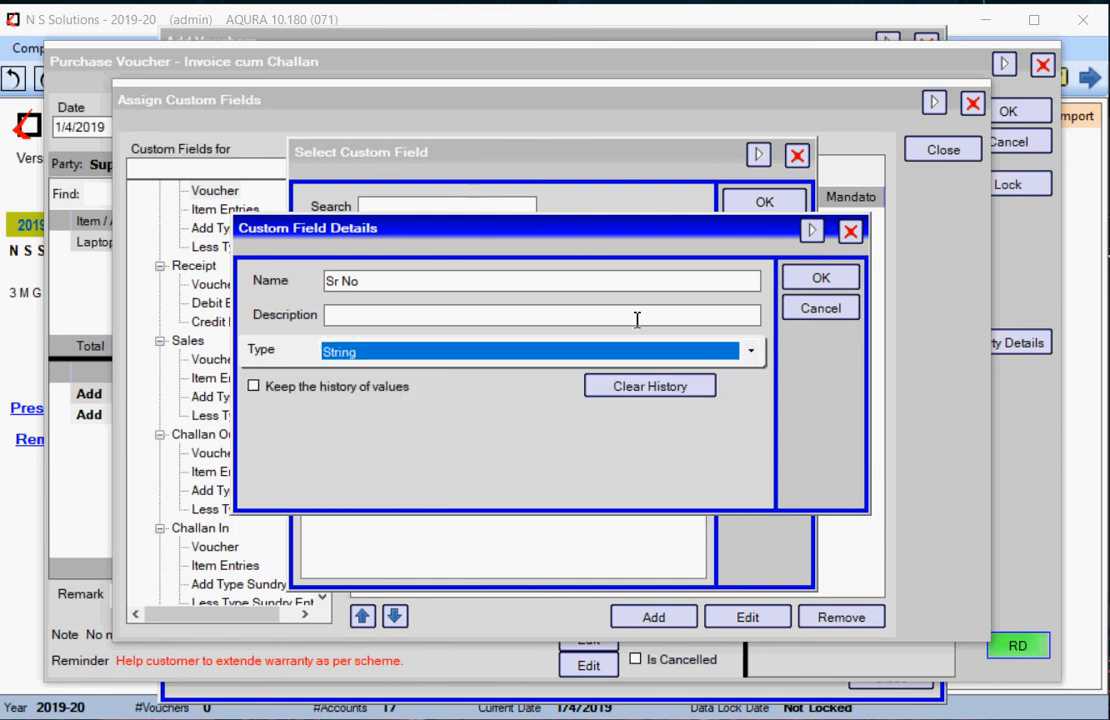
Step: Save the Sr No field, assign it to the purchase voucher as non-mandatory, and enter S354675657 in it
{"action": "left_click", "coordinate": [818, 280]}
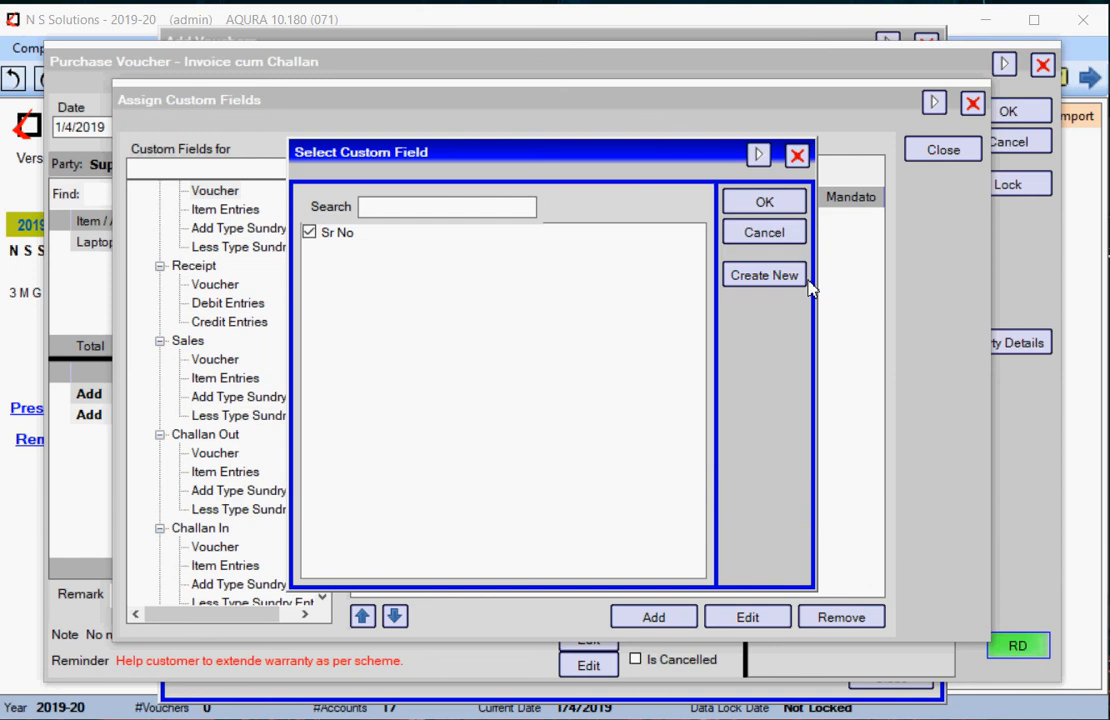
{"action": "left_click", "coordinate": [770, 204]}
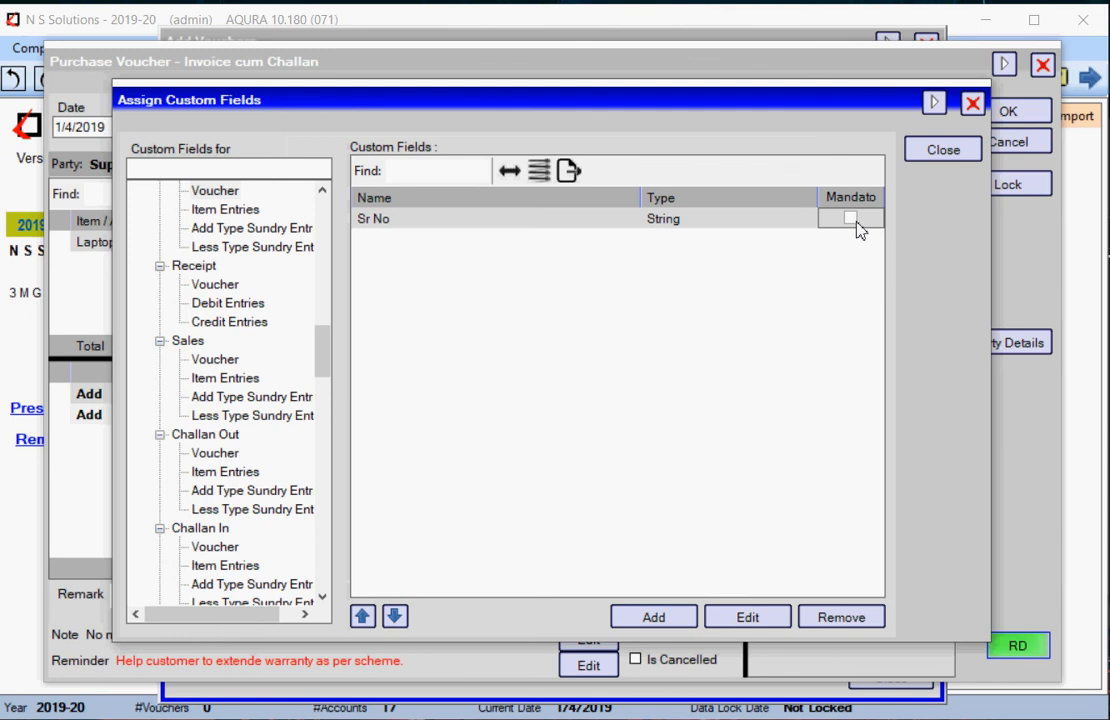
{"action": "left_click", "coordinate": [940, 155]}
{"action": "left_click", "coordinate": [837, 151]}
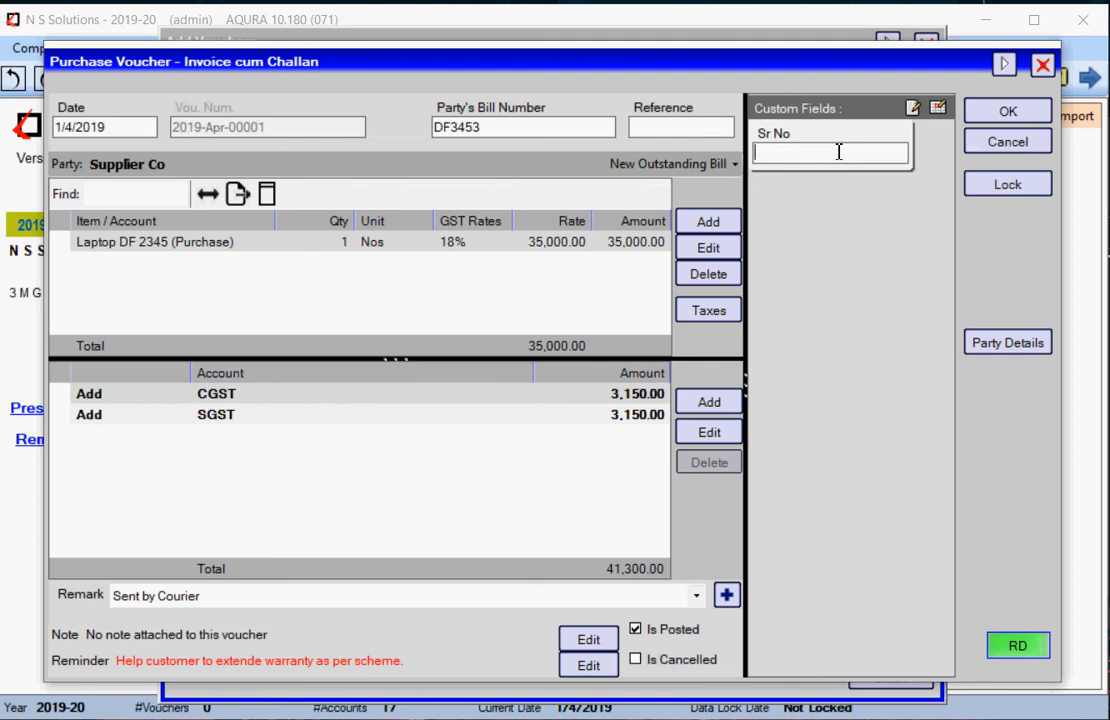
{"action": "type", "text": "S354675657"}
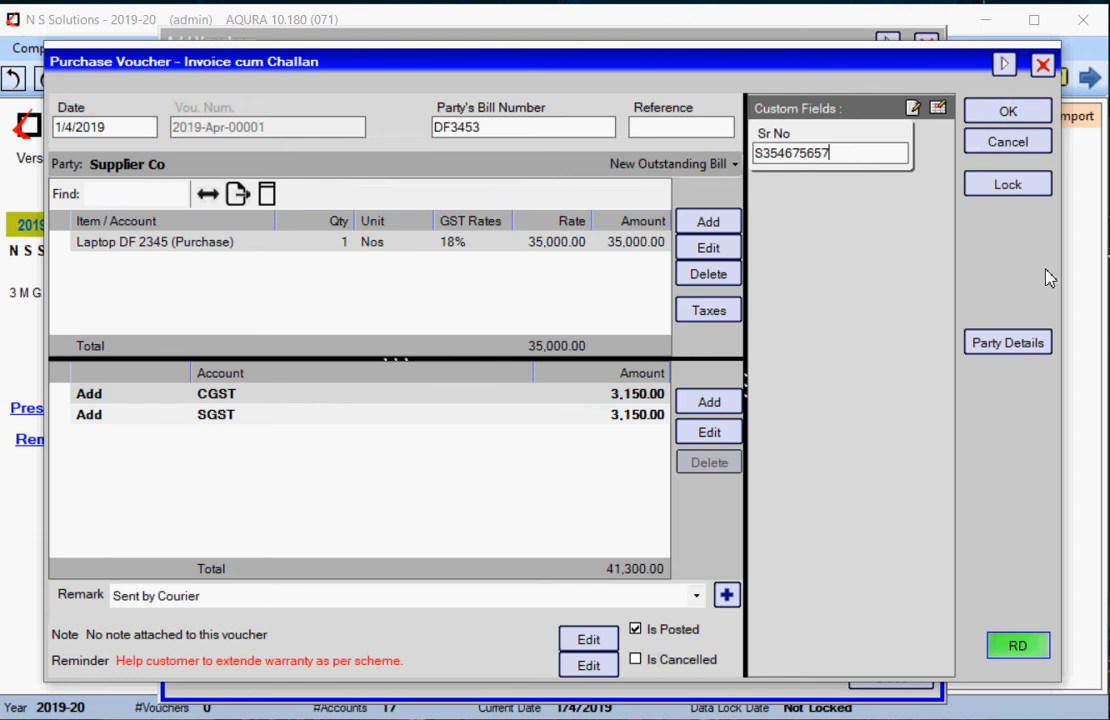
Step: Review Supplier Co's party details and addresses and the voucher's GST details without changing anything
{"action": "left_click", "coordinate": [1027, 354]}
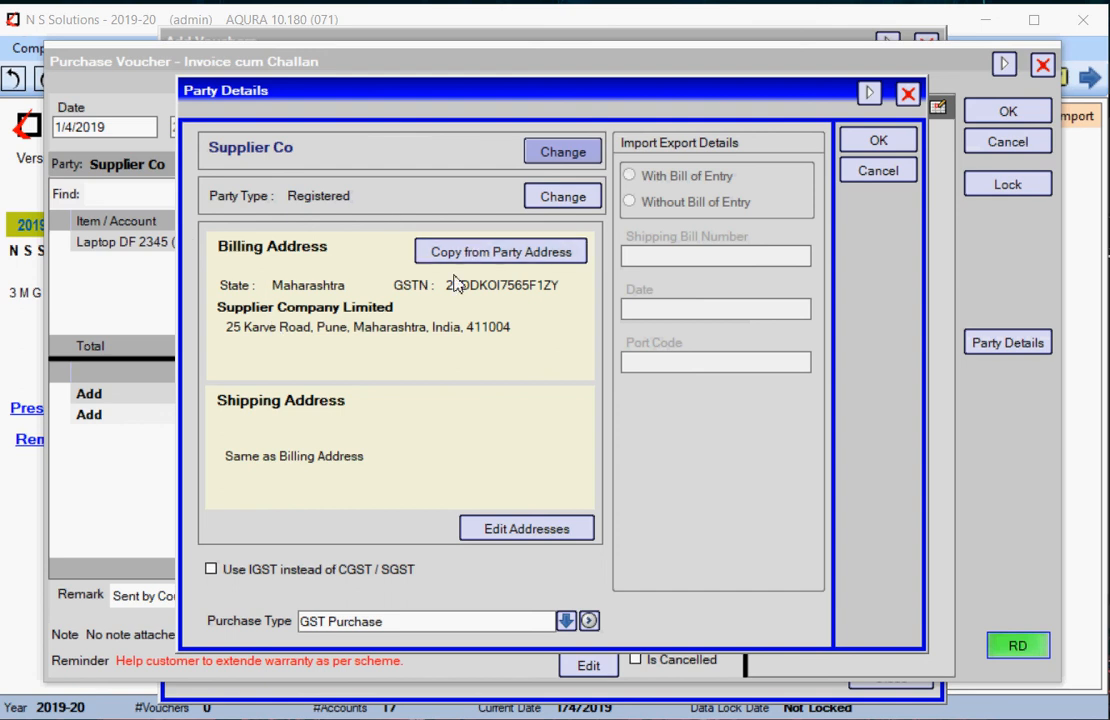
{"action": "left_click", "coordinate": [507, 527]}
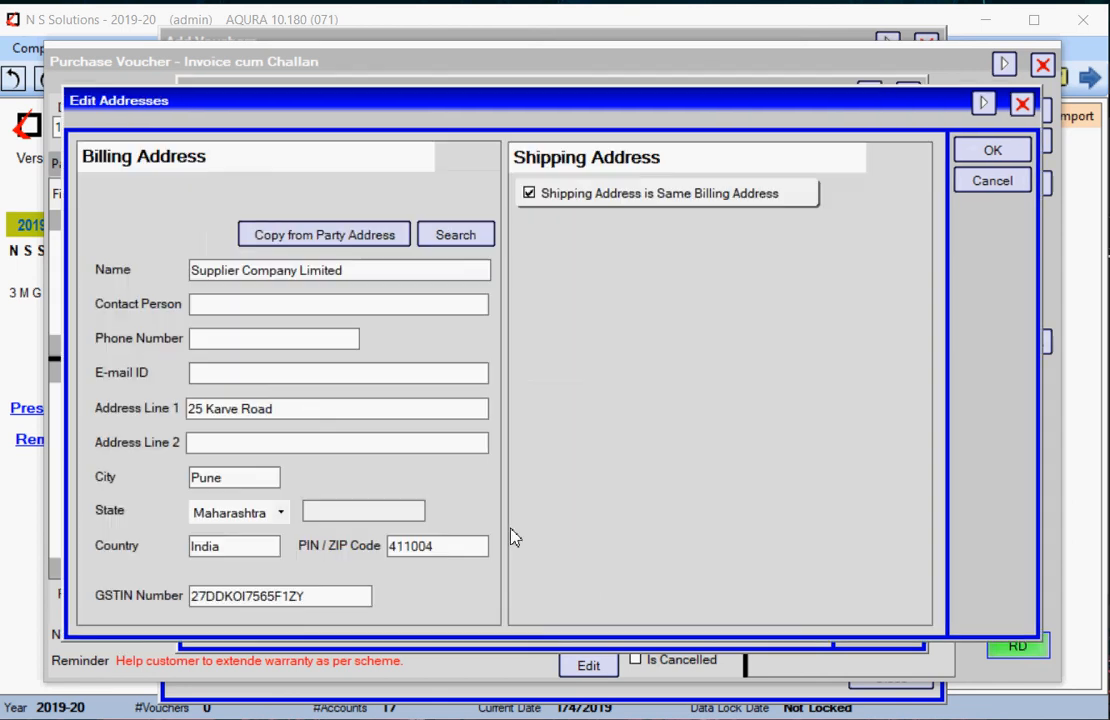
{"action": "left_click", "coordinate": [986, 184]}
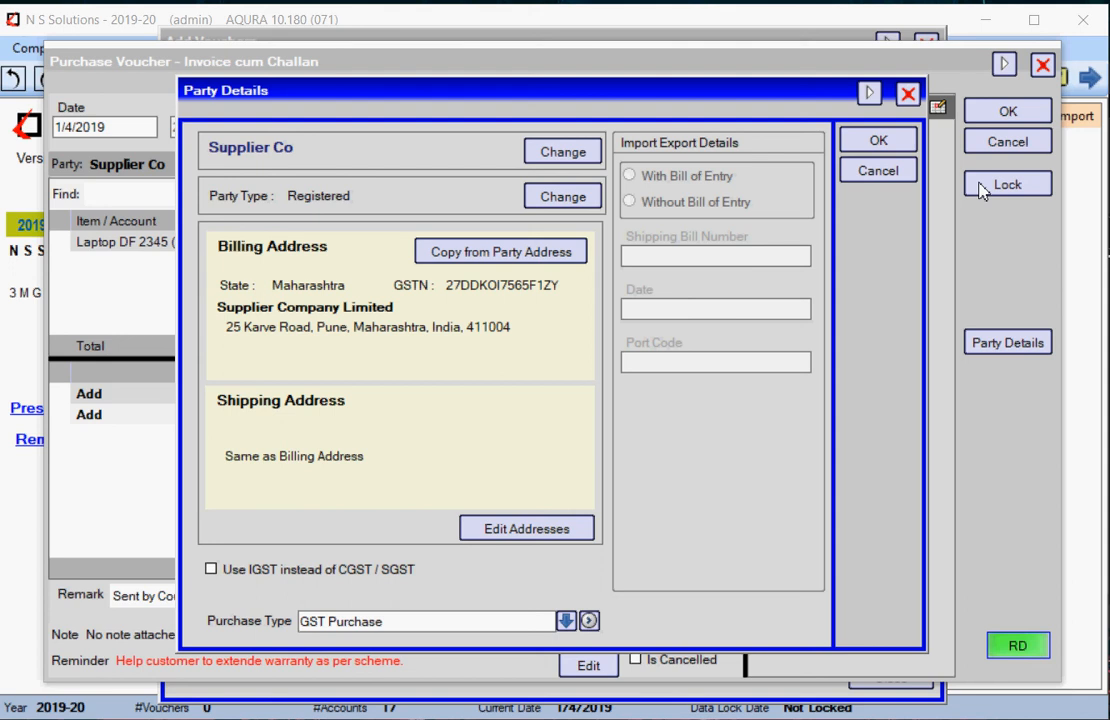
{"action": "left_click", "coordinate": [877, 141]}
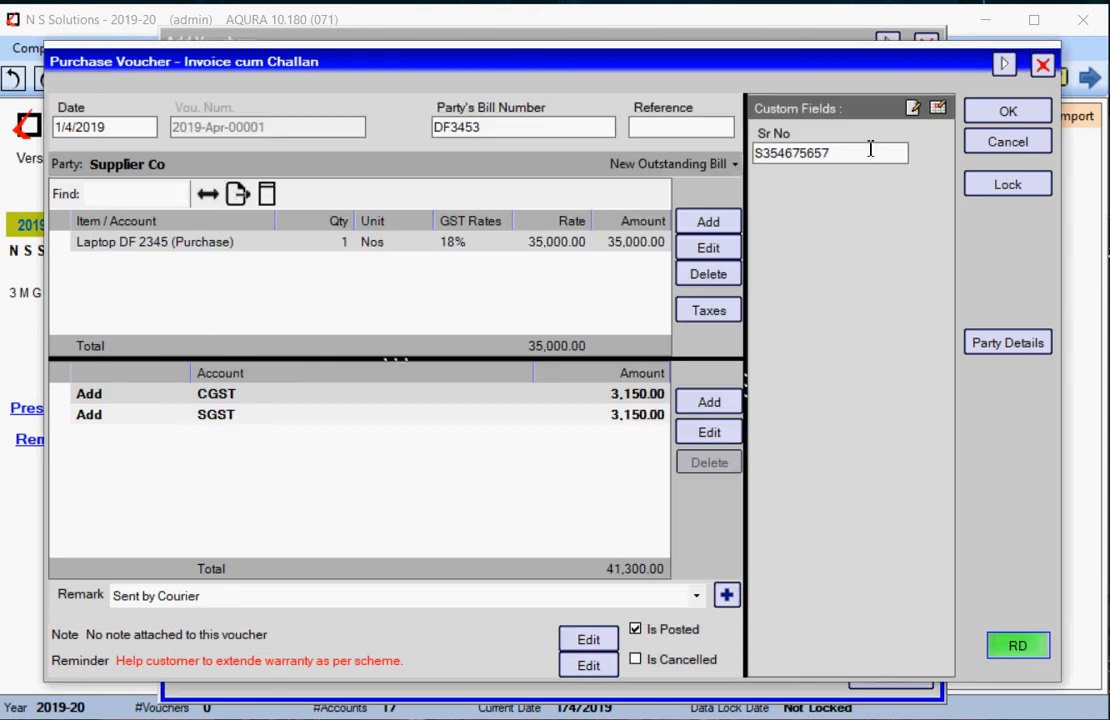
{"action": "left_click", "coordinate": [1017, 646]}
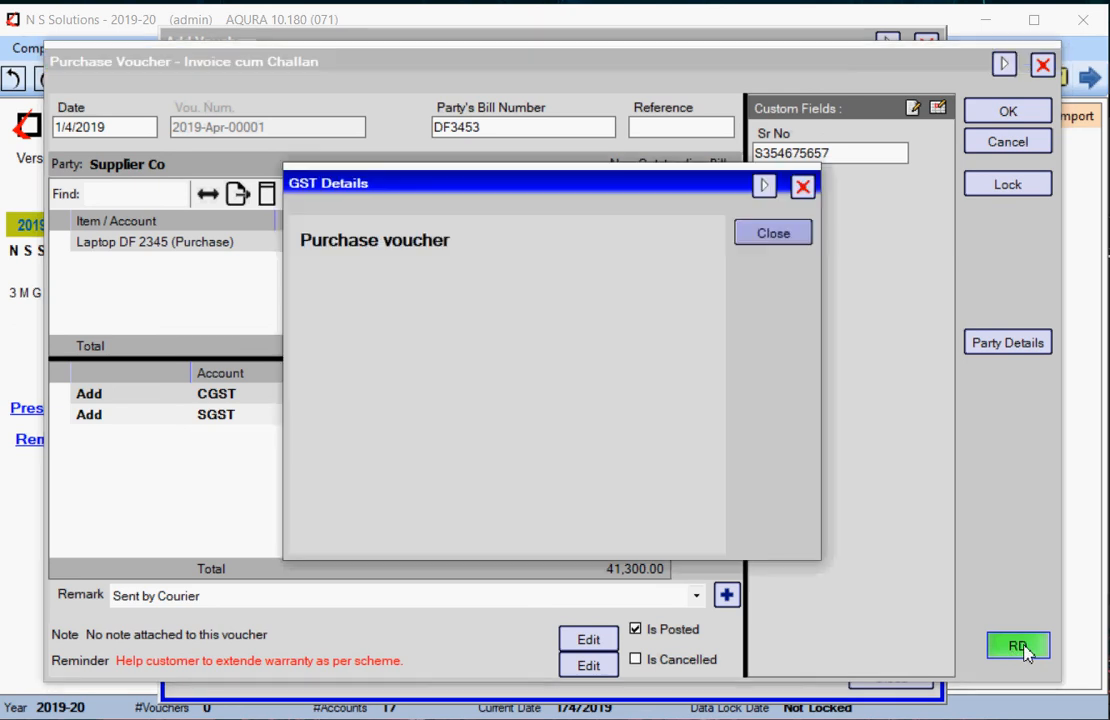
{"action": "left_click", "coordinate": [776, 236]}
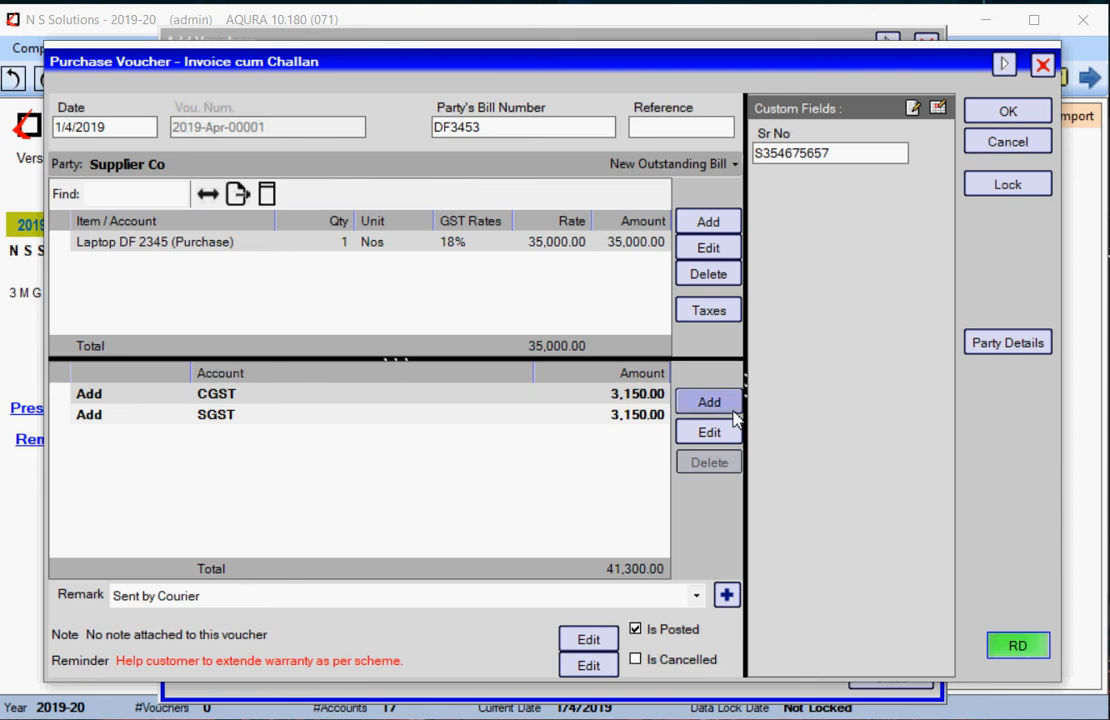
Step: Save the purchase voucher as locked and close the voucher type selection
{"action": "left_click", "coordinate": [1007, 185]}
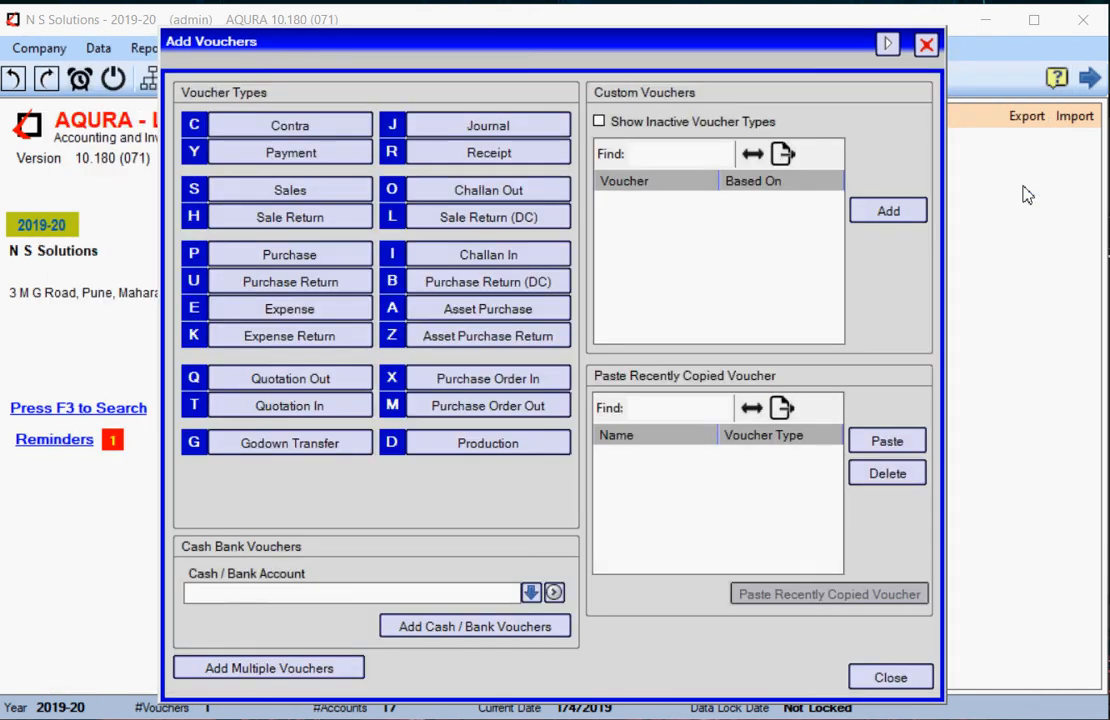
{"action": "left_click", "coordinate": [895, 682]}
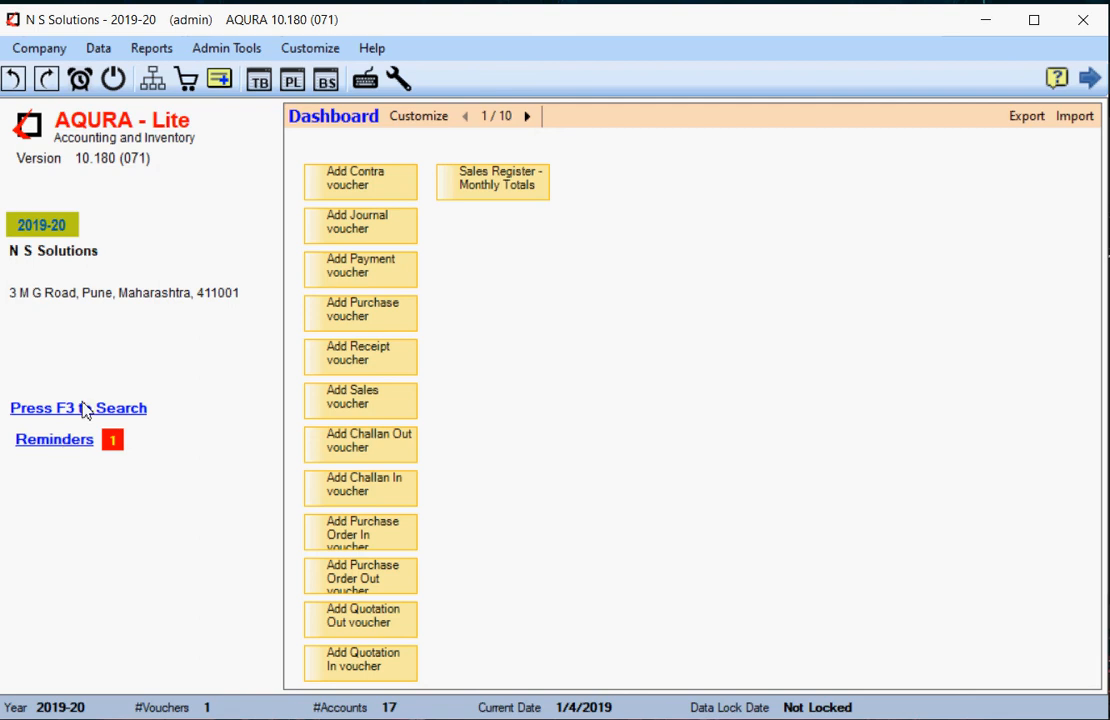
Step: Open the monthly purchase register, drill into April 2019 and view the Supplier Co purchase voucher
{"action": "left_click", "coordinate": [152, 50]}
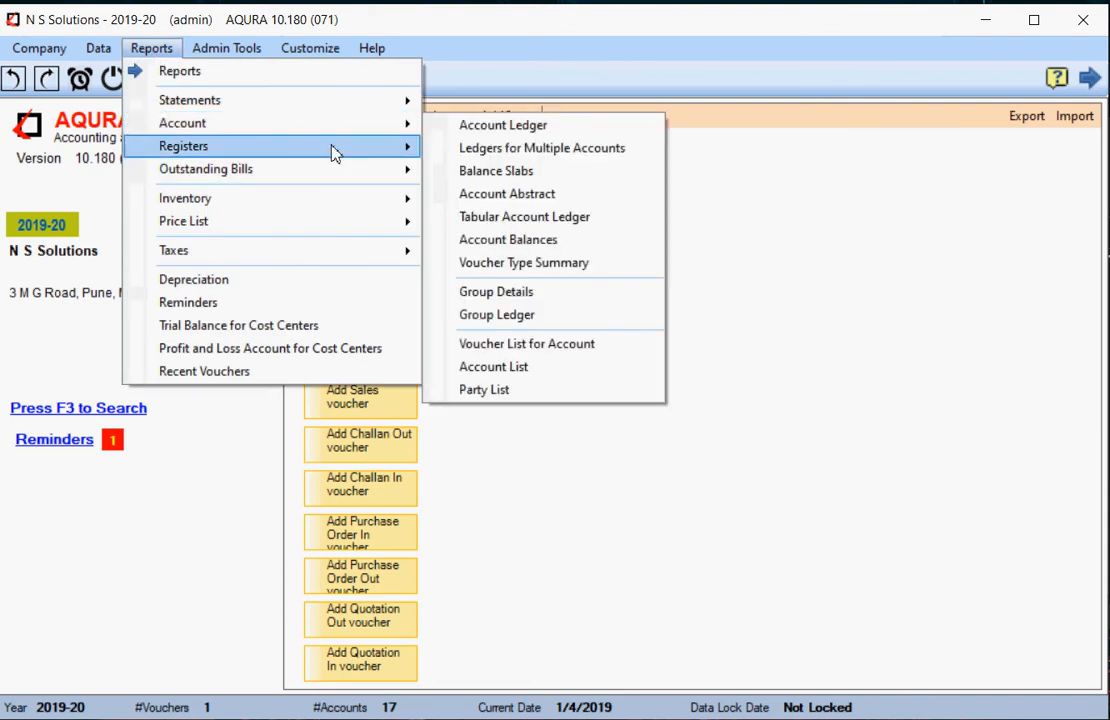
{"action": "mouse_move", "coordinate": [327, 150]}
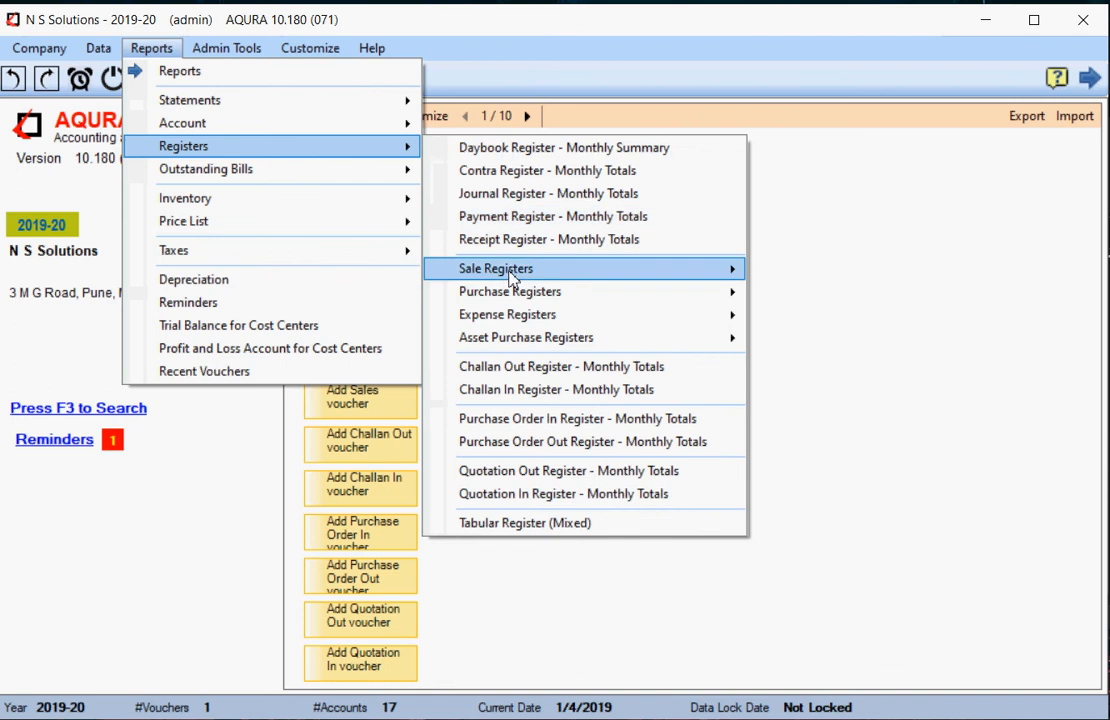
{"action": "mouse_move", "coordinate": [512, 291]}
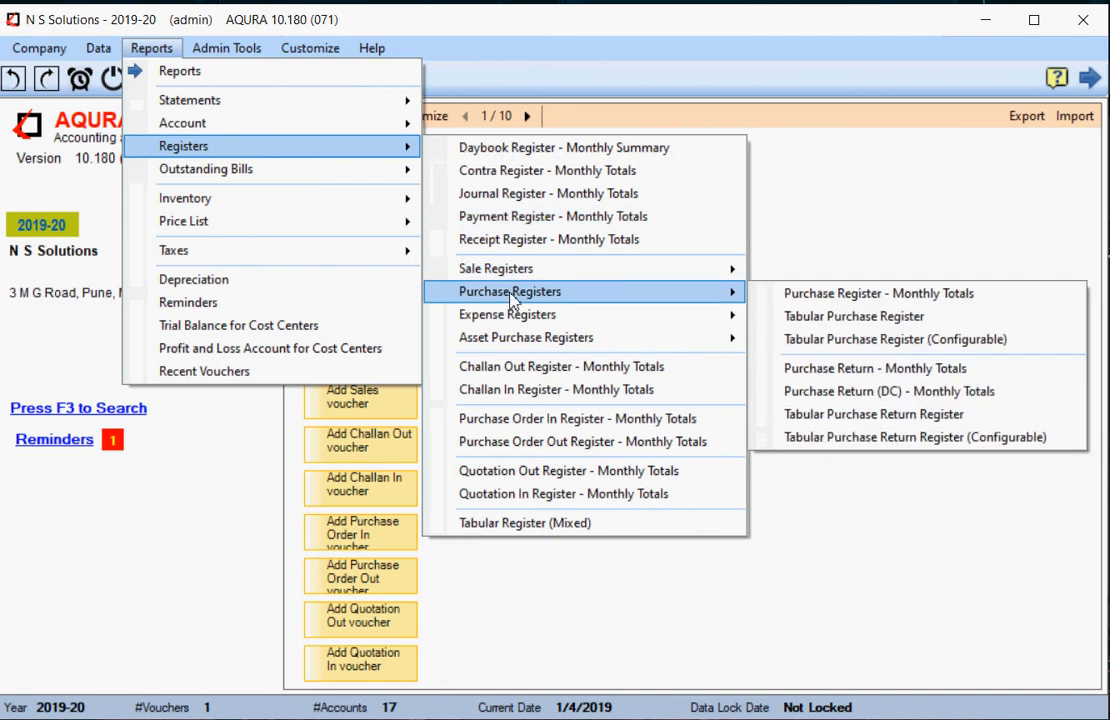
{"action": "left_click", "coordinate": [818, 296]}
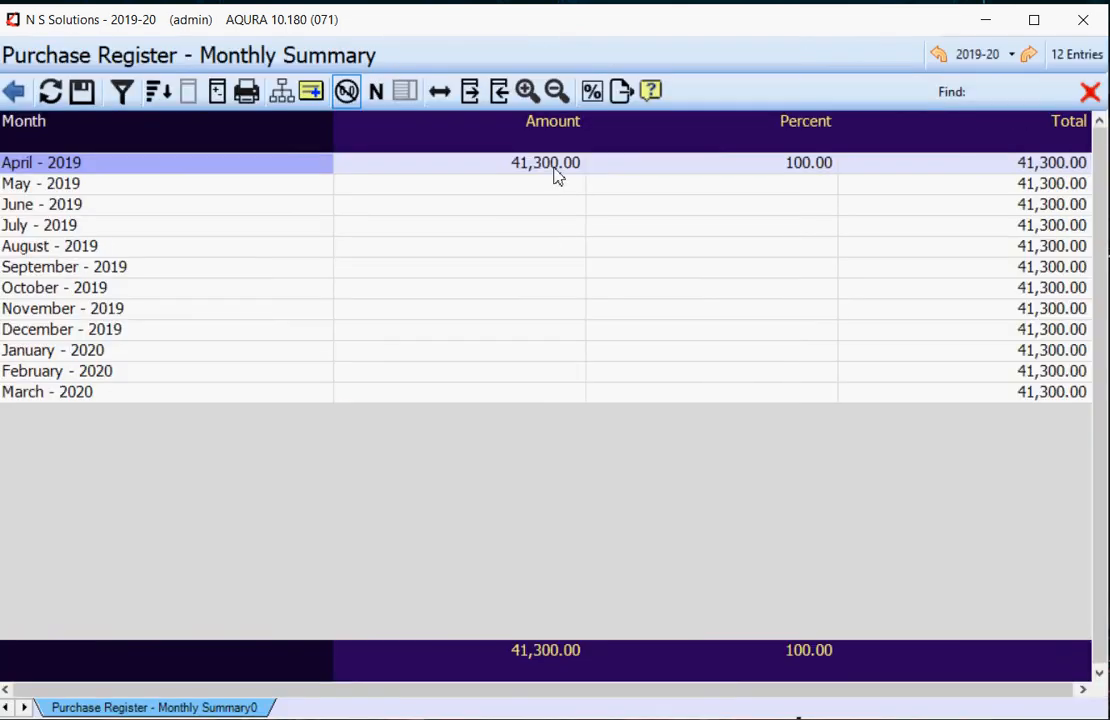
{"action": "double_click", "coordinate": [556, 172]}
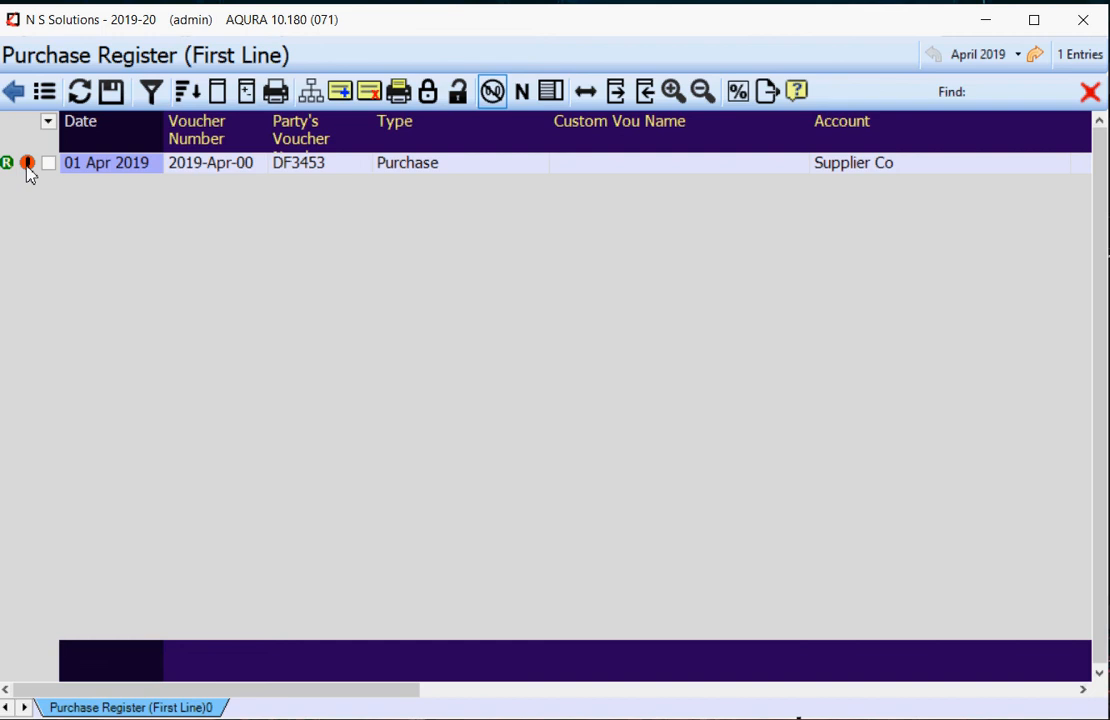
{"action": "double_click", "coordinate": [115, 167]}
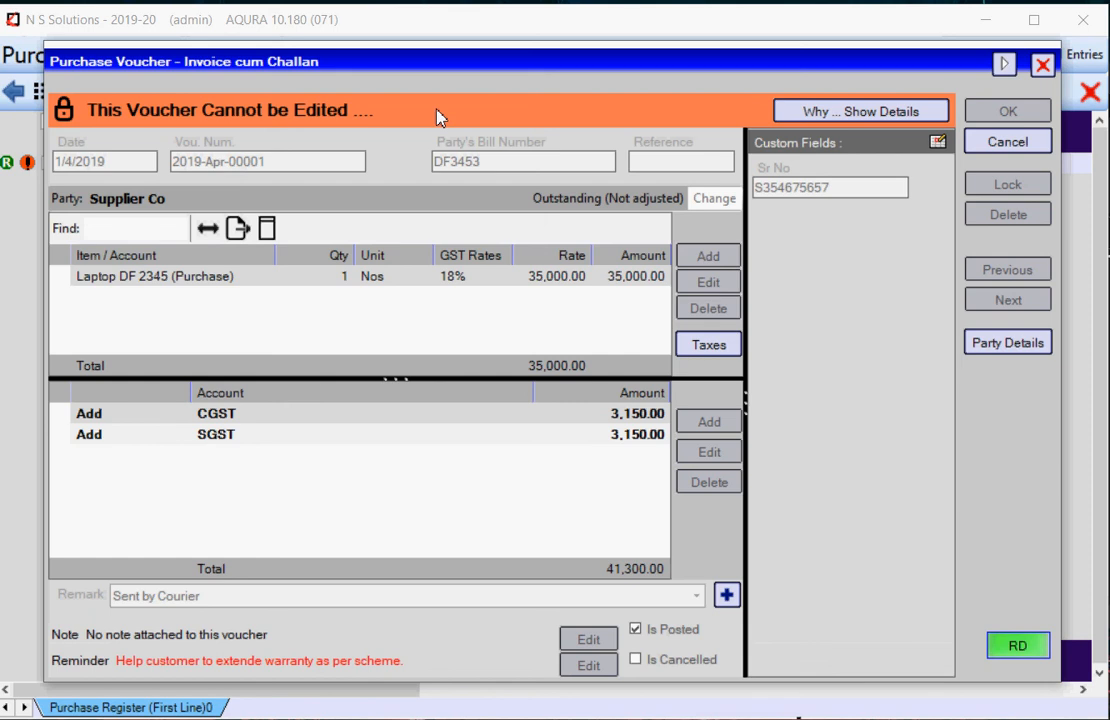
Step: Temporarily unlock the Supplier Co purchase voucher for editing, set its reference to 3435 and save it
{"action": "left_click", "coordinate": [827, 114]}
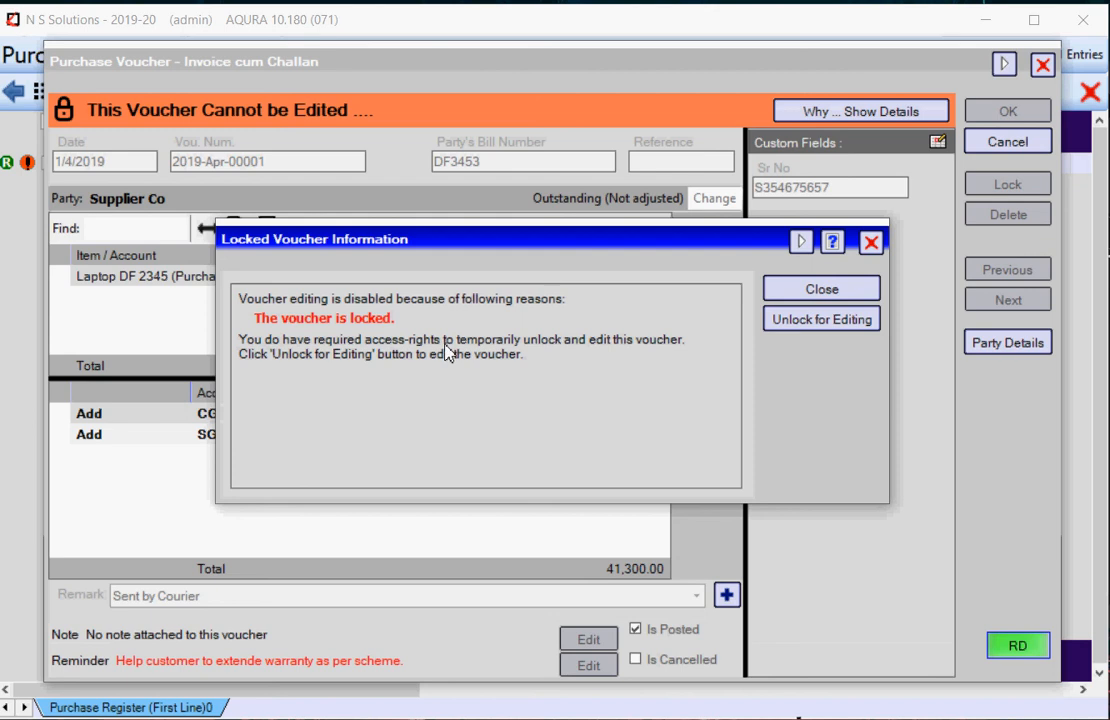
{"action": "left_click", "coordinate": [795, 319]}
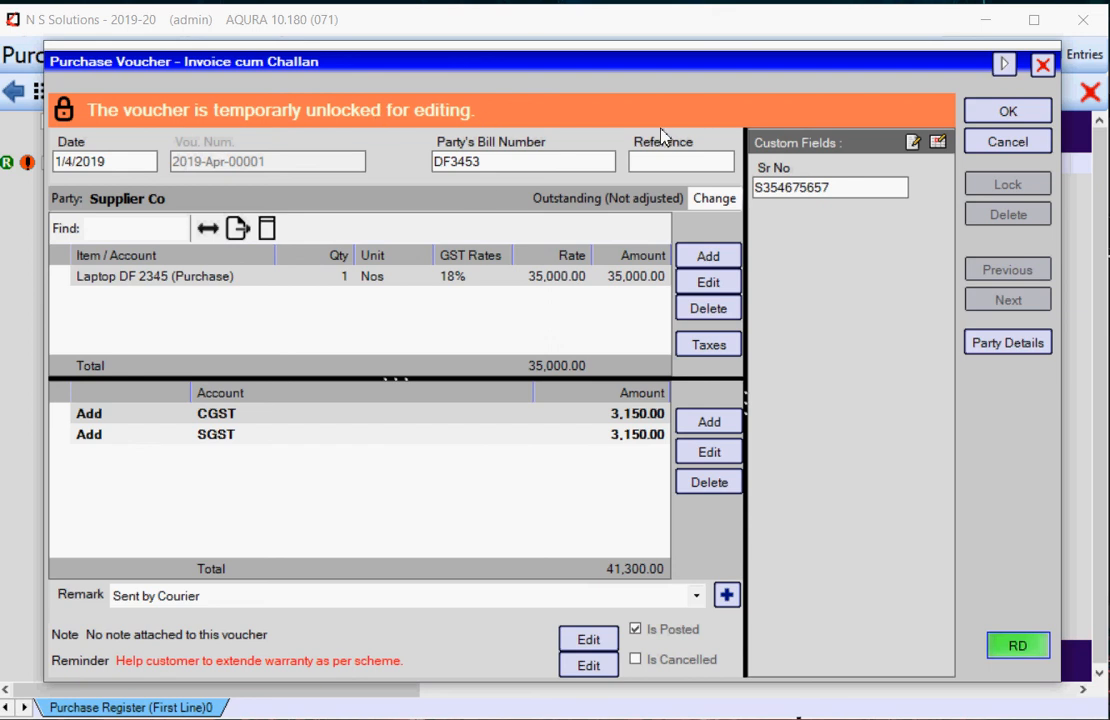
{"action": "left_click", "coordinate": [659, 162]}
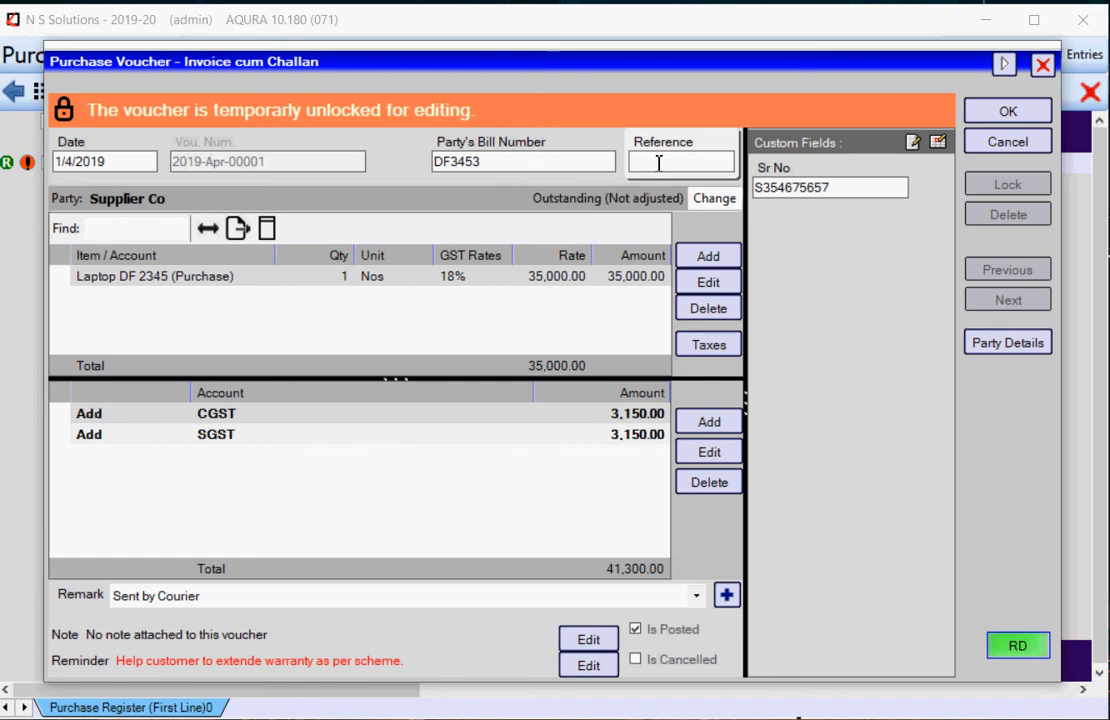
{"action": "type", "text": "3435"}
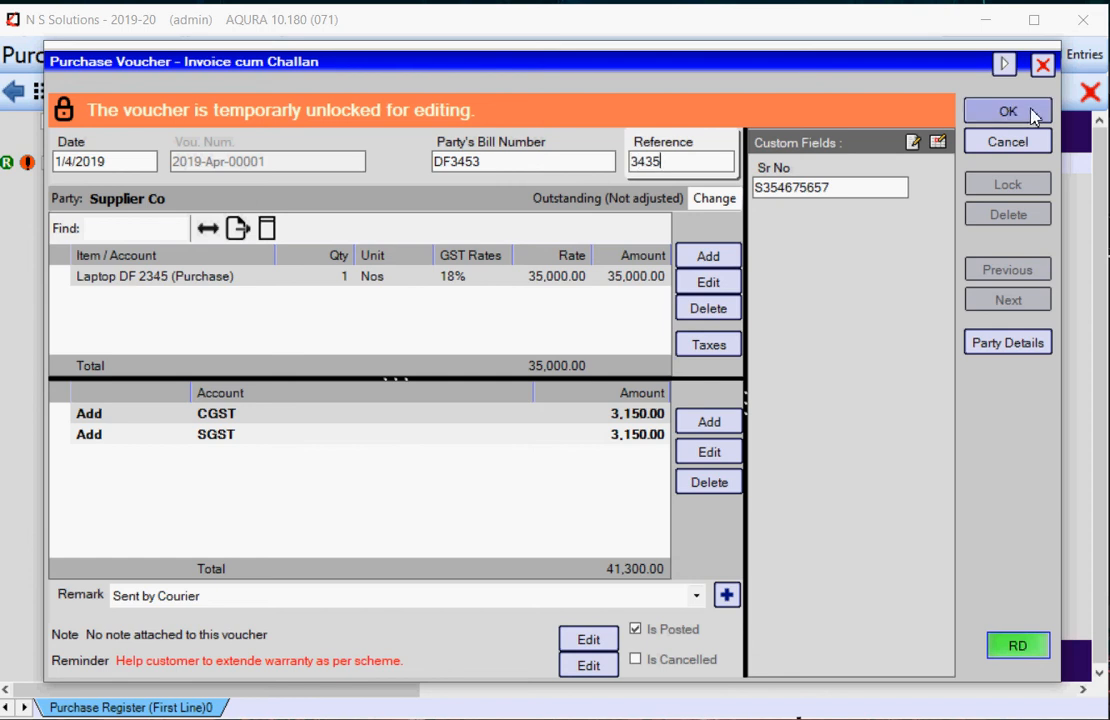
{"action": "left_click", "coordinate": [1032, 114]}
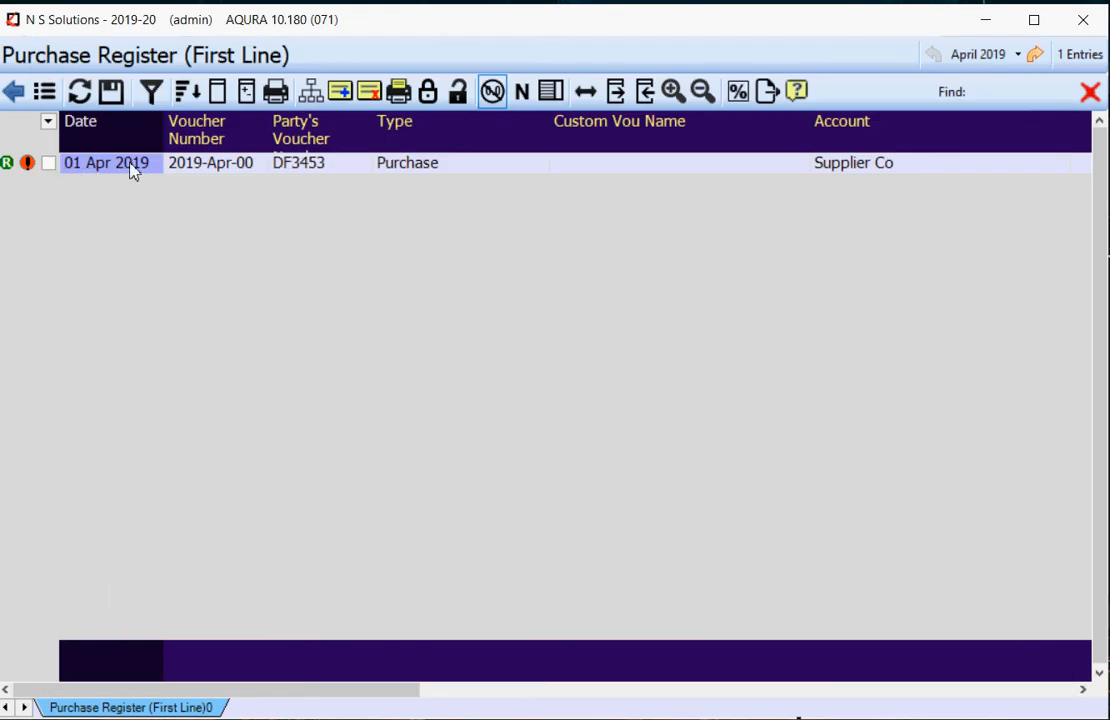
Step: Unlock the Supplier Co voucher from the April 2019 register, view it unchanged and return to the monthly summary
{"action": "left_click", "coordinate": [463, 104]}
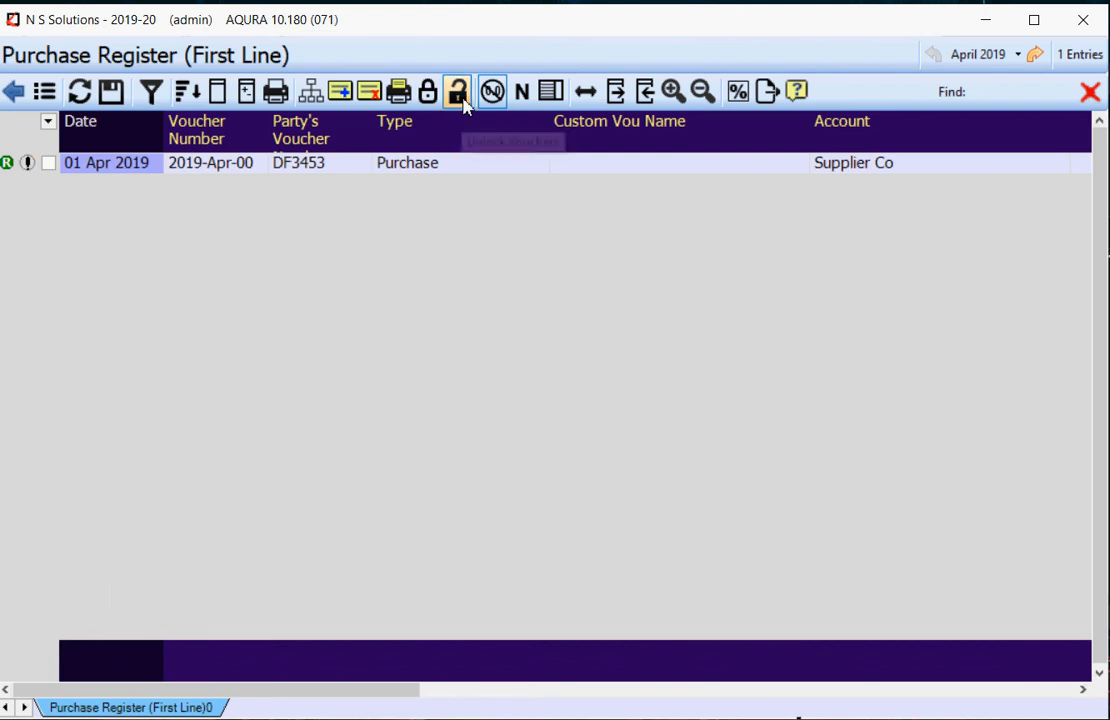
{"action": "double_click", "coordinate": [366, 168]}
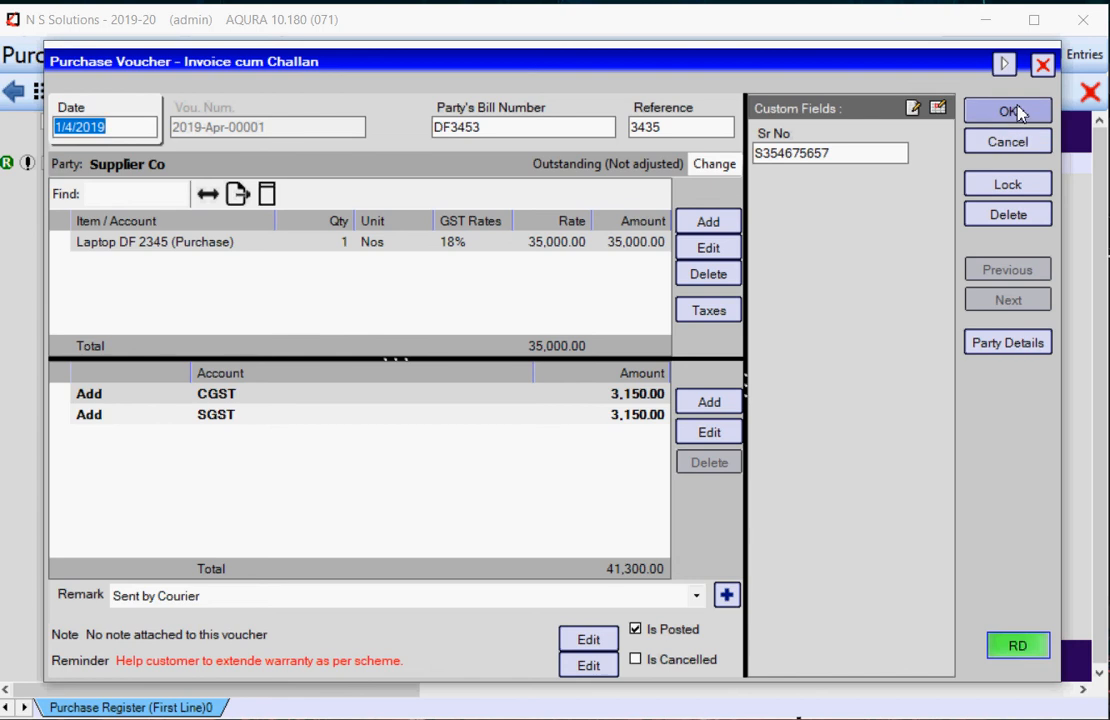
{"action": "left_click", "coordinate": [1010, 142]}
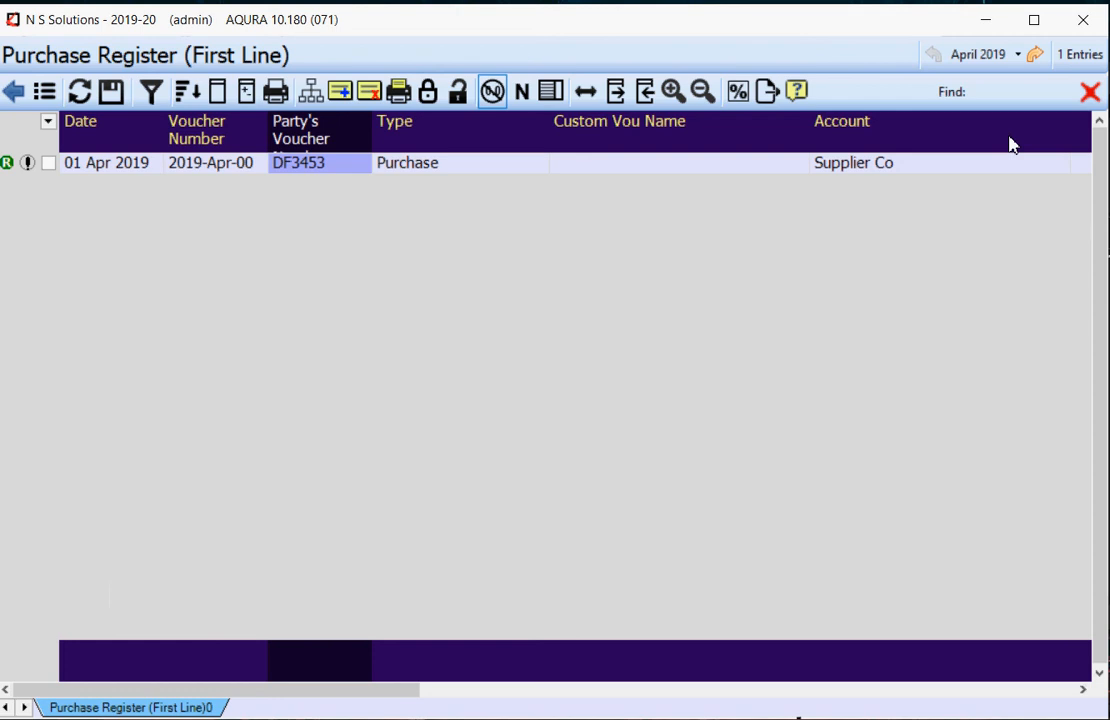
{"action": "key", "text": "Escape"}
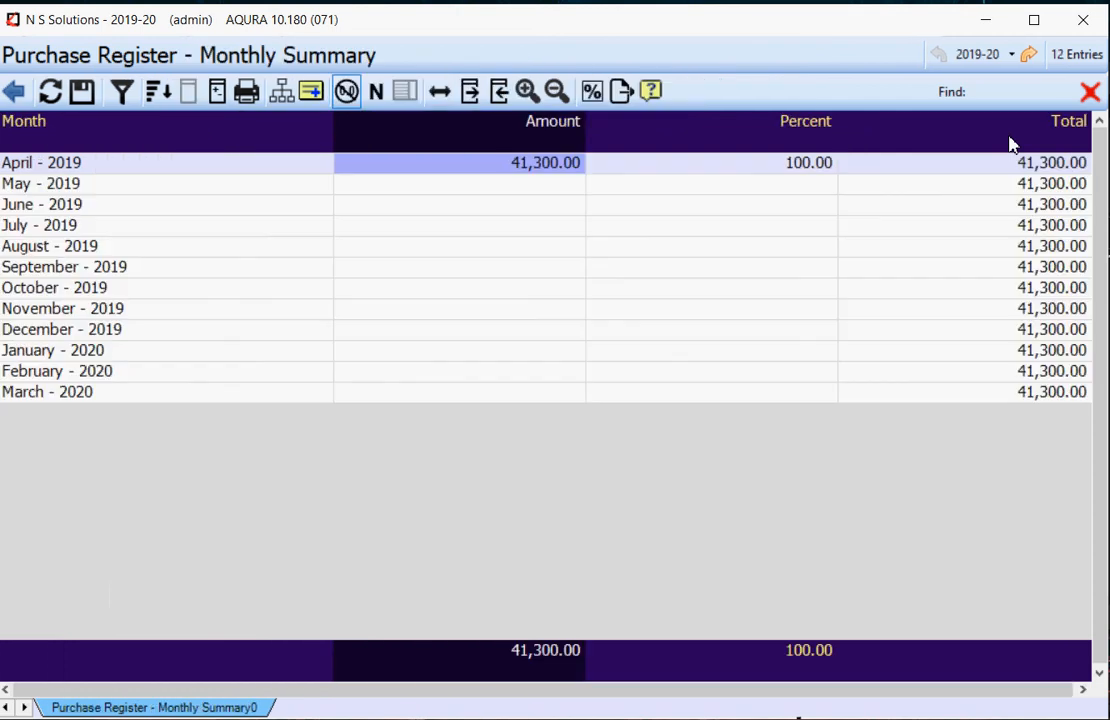